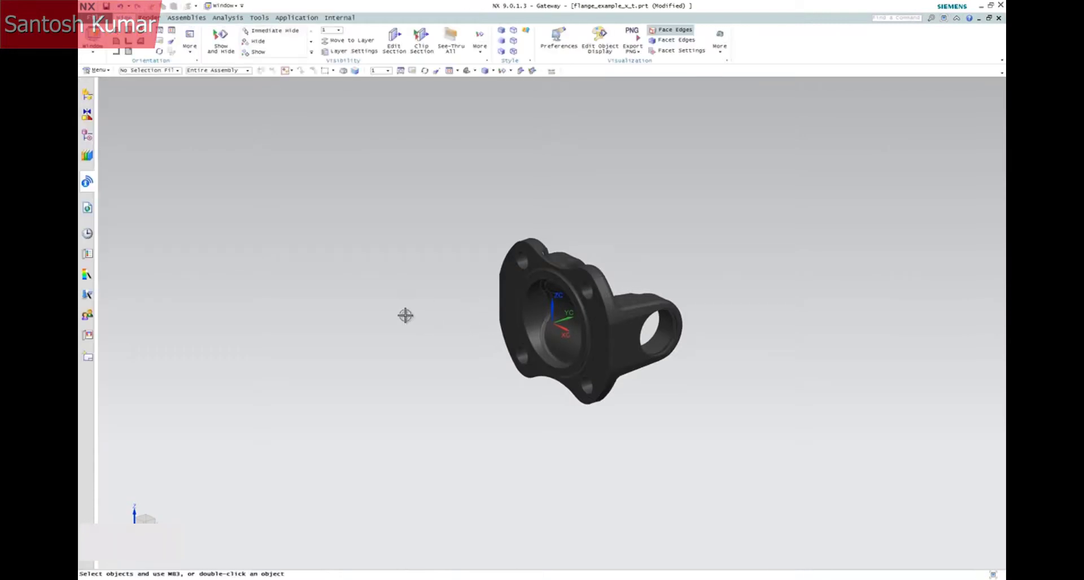
Inspect the imported flange yoke from several sides, looking at the base, pockets and lugs for gaps in its surfaces
{"action": "middle_click_drag", "start_coordinate": [404, 315], "coordinate": [298, 288]}
{"action": "scroll", "coordinate": [246, 283], "scroll_direction": "up", "scroll_amount": 3}
{"action": "middle_click_drag", "start_coordinate": [610, 213], "coordinate": [597, 206]}
{"action": "scroll", "coordinate": [597, 205], "scroll_direction": "up", "scroll_amount": 5}
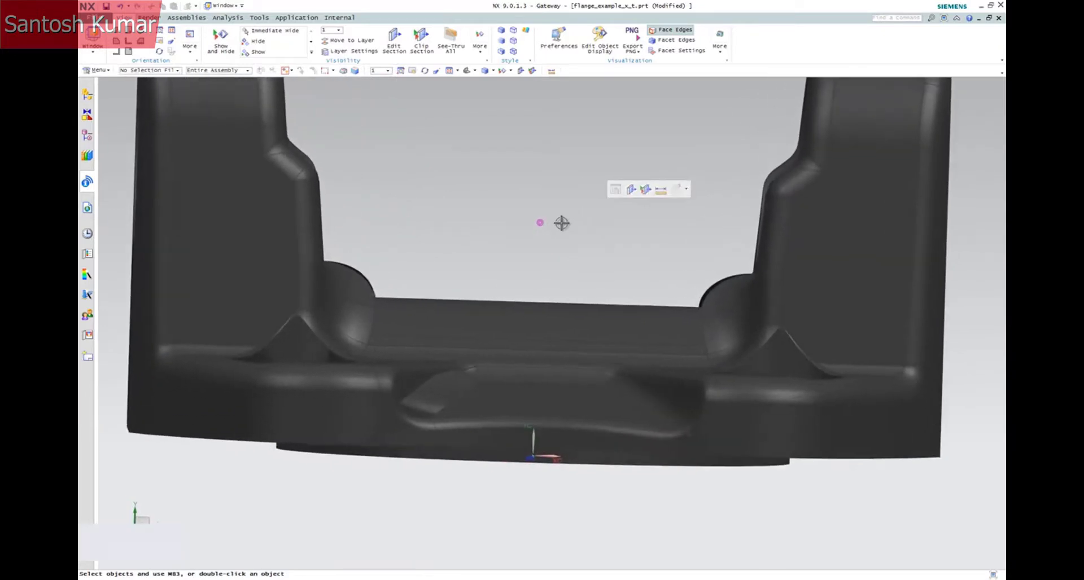
{"action": "middle_click_drag", "start_coordinate": [558, 229], "coordinate": [360, 187]}
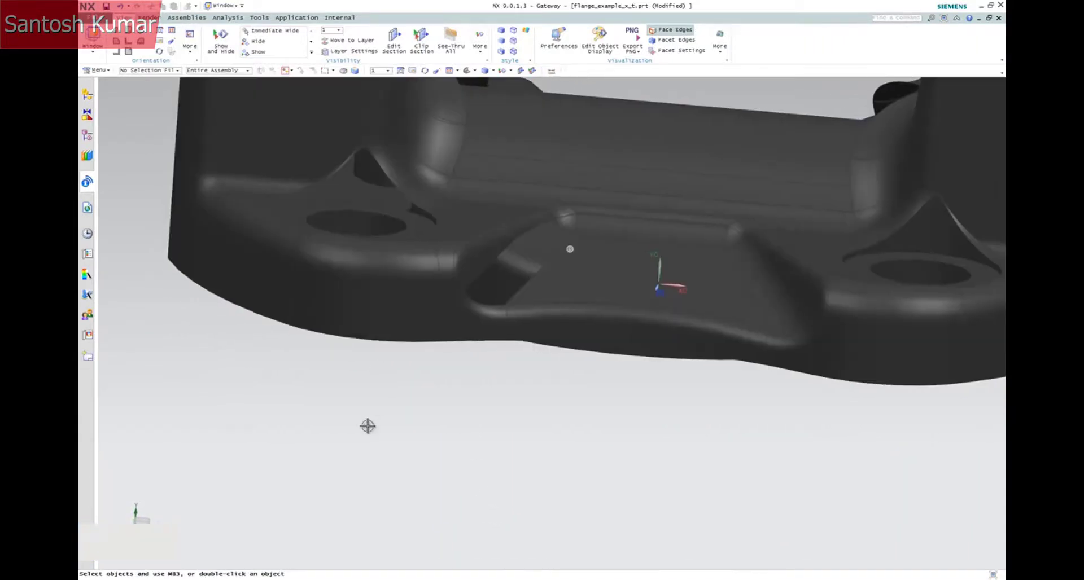
{"action": "middle_click_drag", "start_coordinate": [367, 428], "coordinate": [584, 83]}
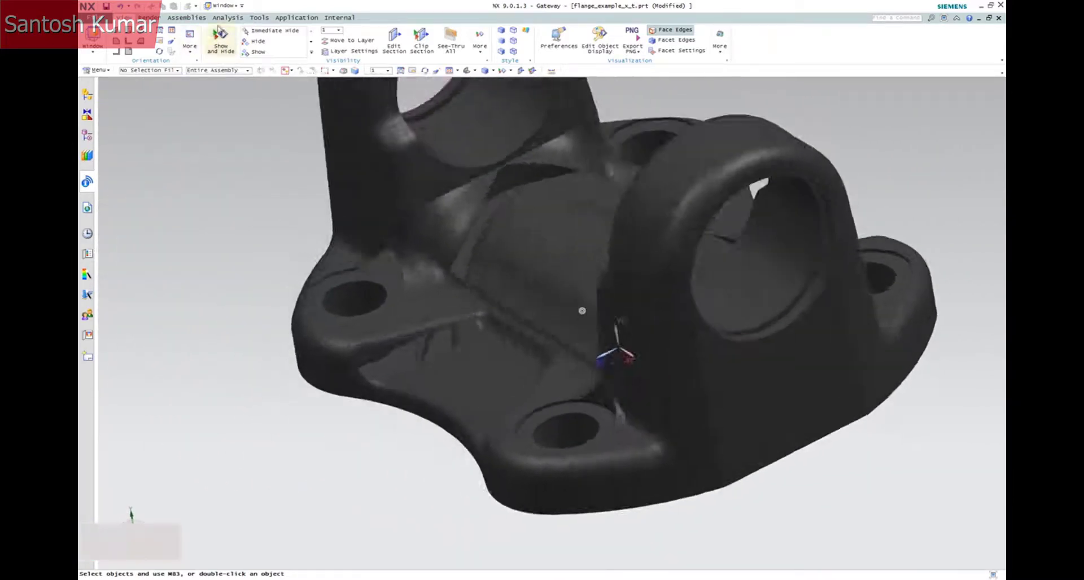
{"action": "middle_click_drag", "start_coordinate": [228, 21], "coordinate": [192, 61]}
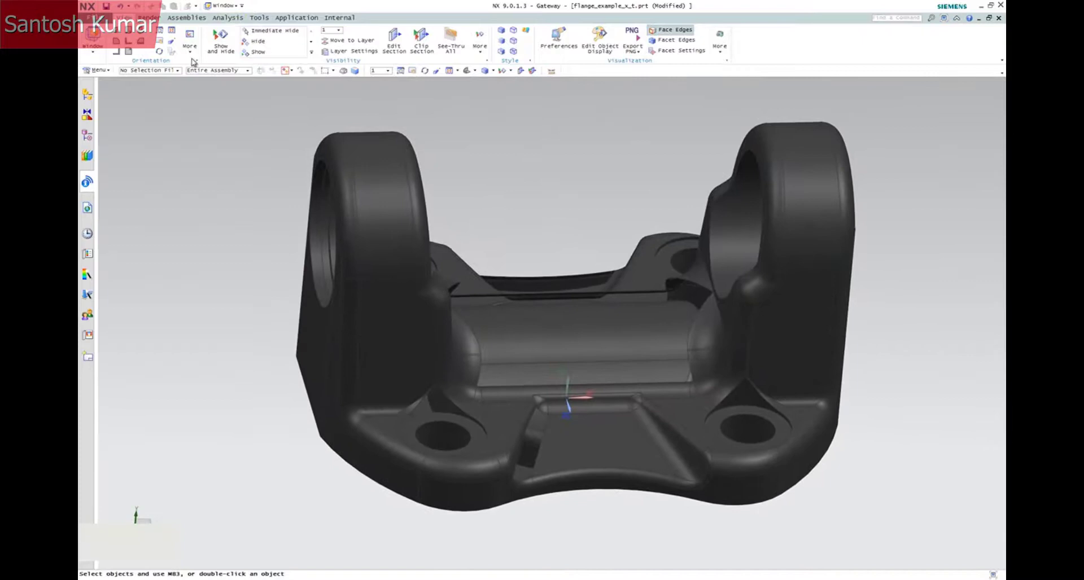
Check the body type with the selection filter set to Sheet Body, and restore it to No Selection Filter
{"action": "left_click", "coordinate": [168, 70]}
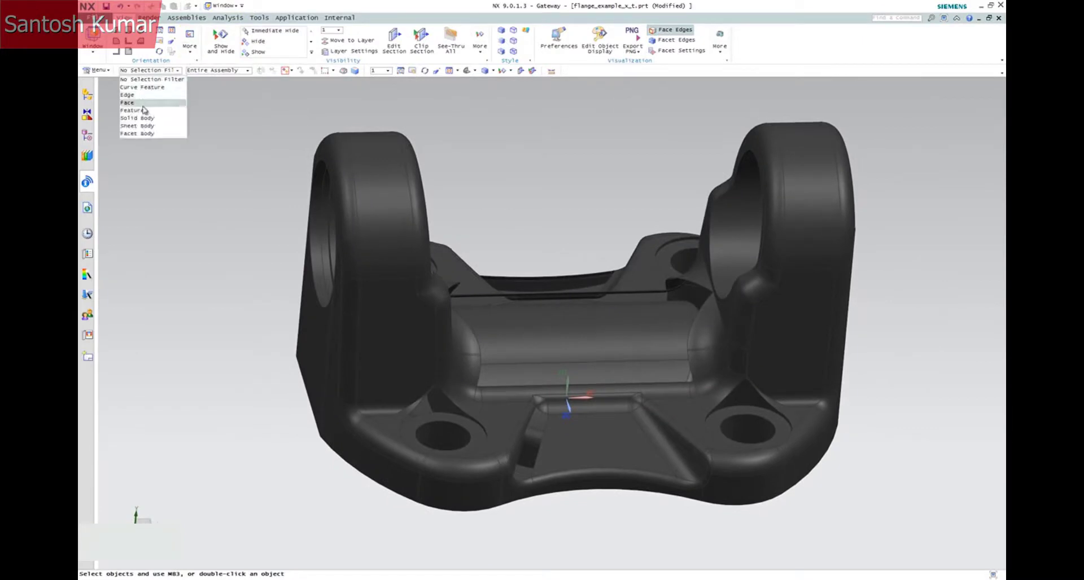
{"action": "left_click", "coordinate": [140, 126]}
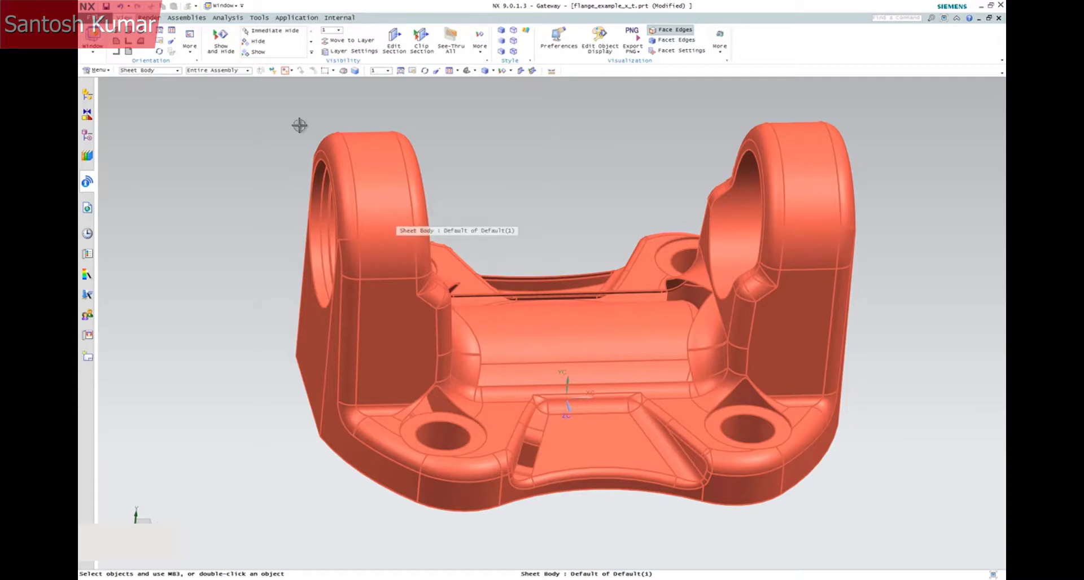
{"action": "left_click", "coordinate": [170, 70]}
{"action": "left_click", "coordinate": [152, 79]}
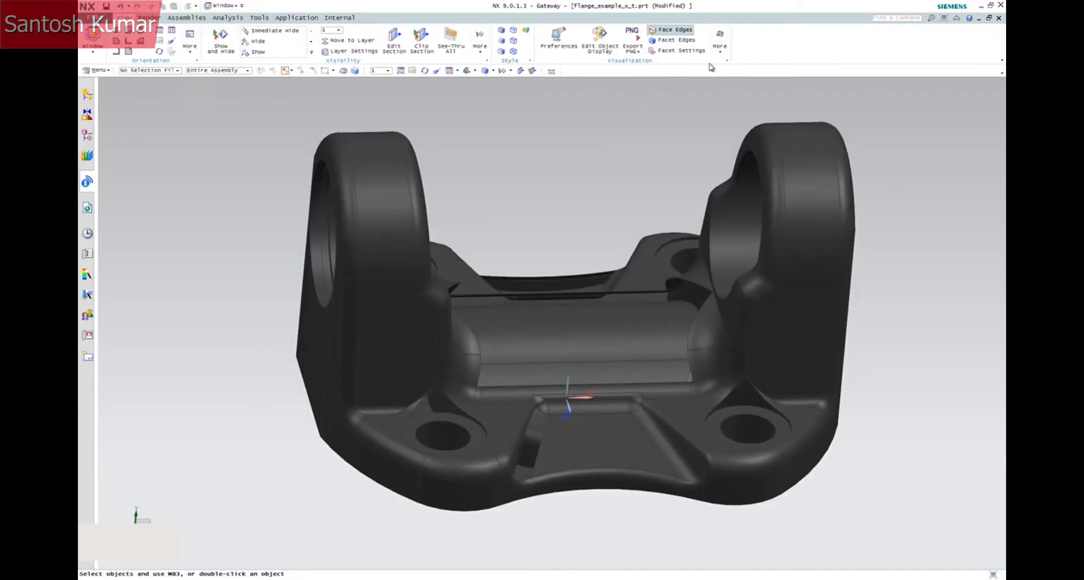
Run Examine Geometry on the flange body with the Data Structures, Consistency, Face Intersections and Sheet Boundaries checks
{"action": "left_click", "coordinate": [229, 18]}
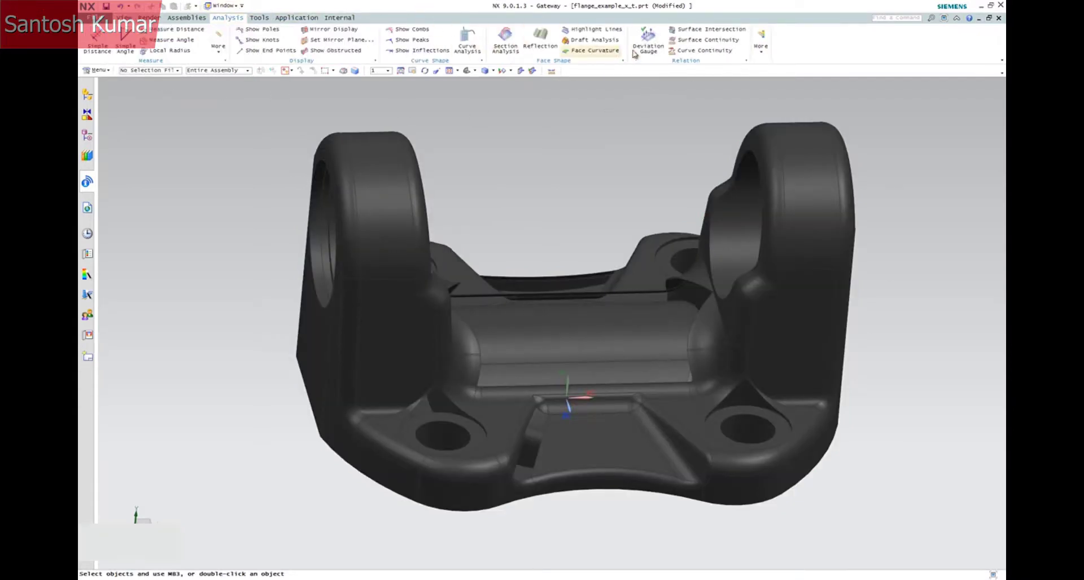
{"action": "left_click", "coordinate": [762, 53]}
{"action": "left_click", "coordinate": [782, 78]}
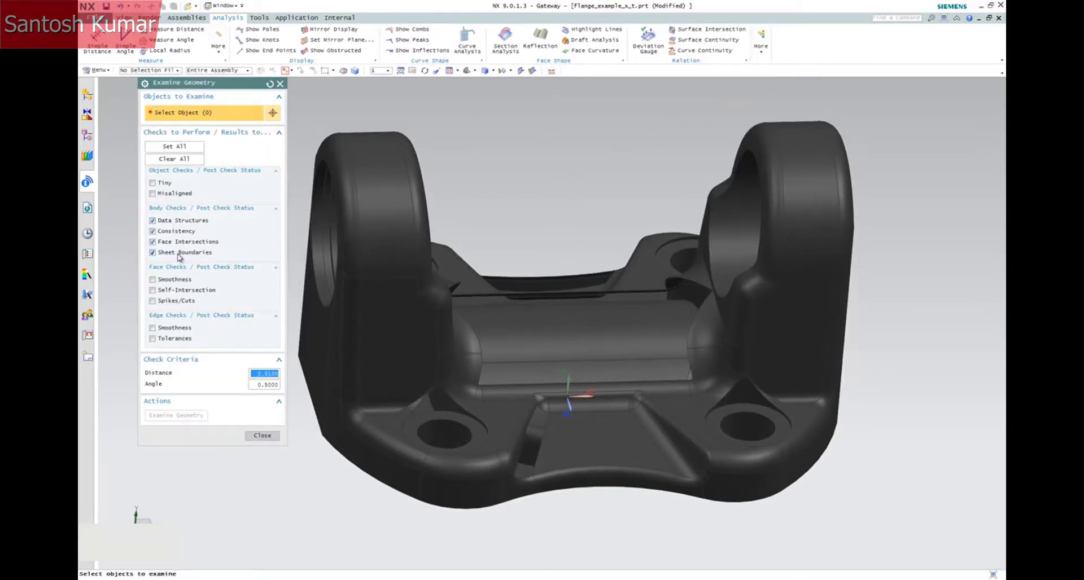
{"action": "left_click", "coordinate": [378, 220]}
{"action": "left_click", "coordinate": [440, 246]}
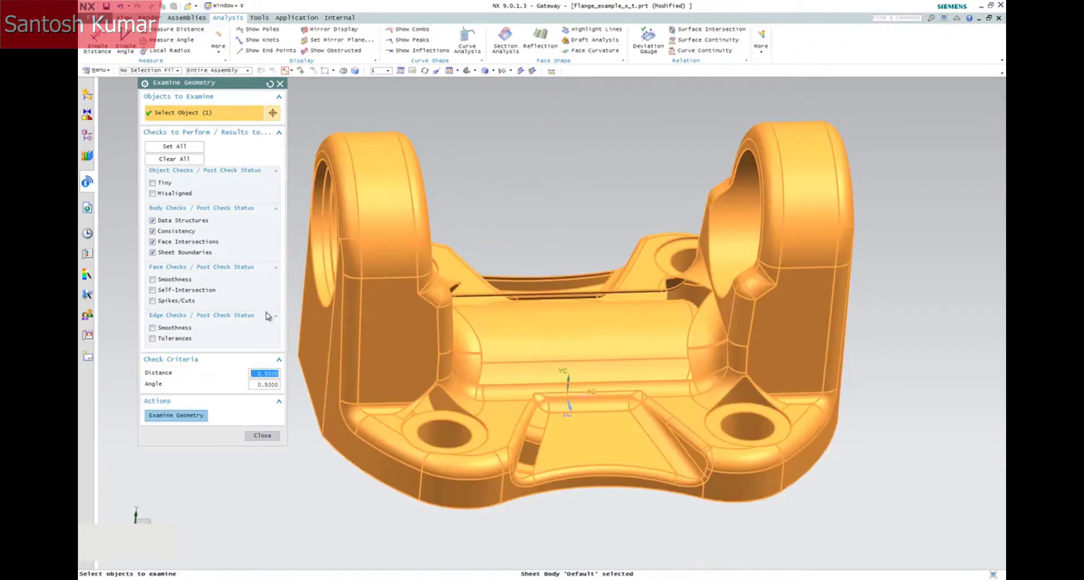
{"action": "left_click", "coordinate": [203, 418]}
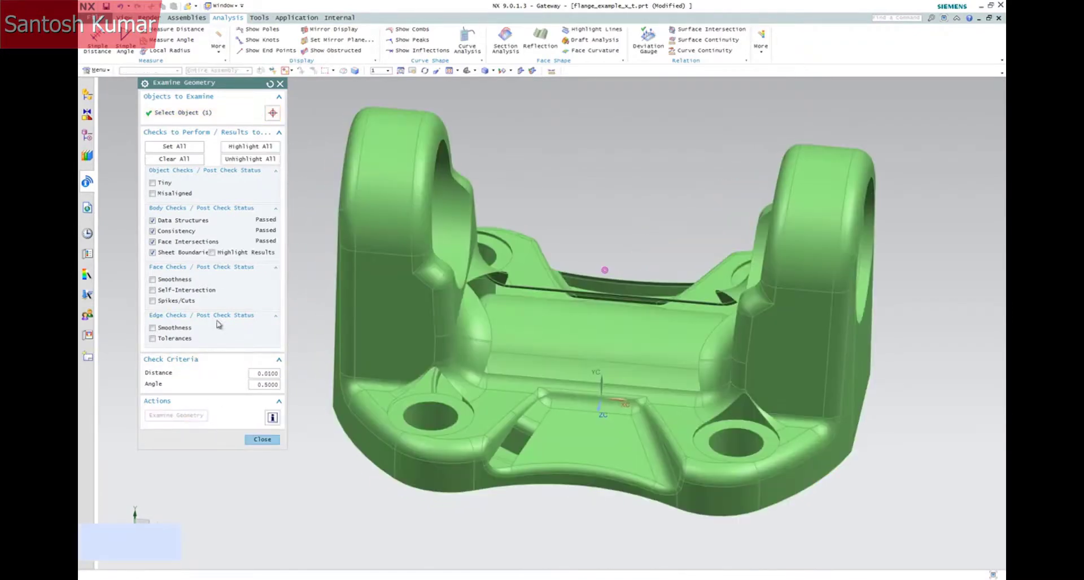
Highlight the Sheet Boundaries results on the flange body and read the detailed examination report
{"action": "left_click", "coordinate": [213, 253]}
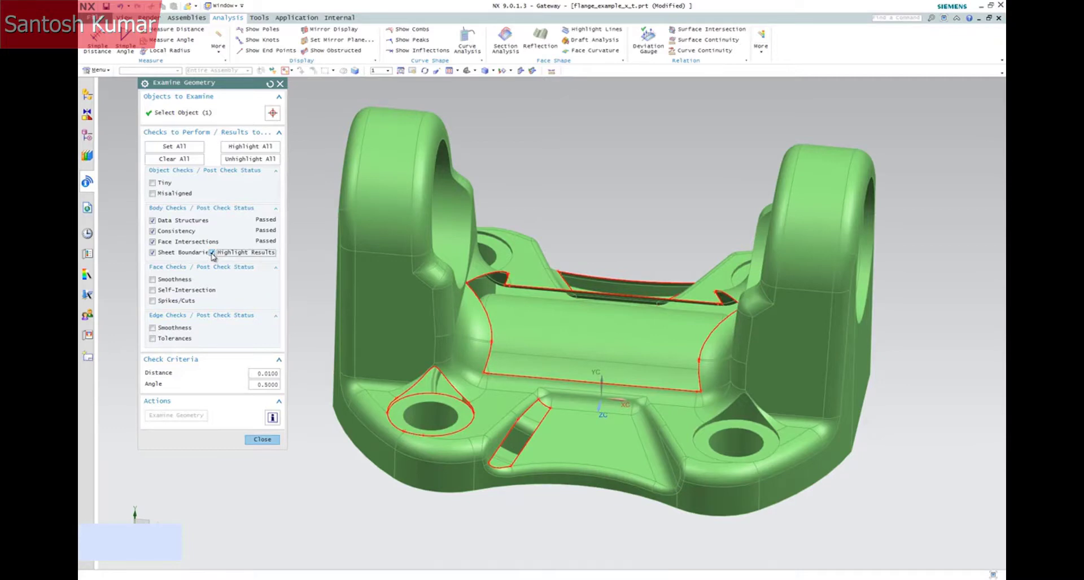
{"action": "left_click", "coordinate": [273, 419]}
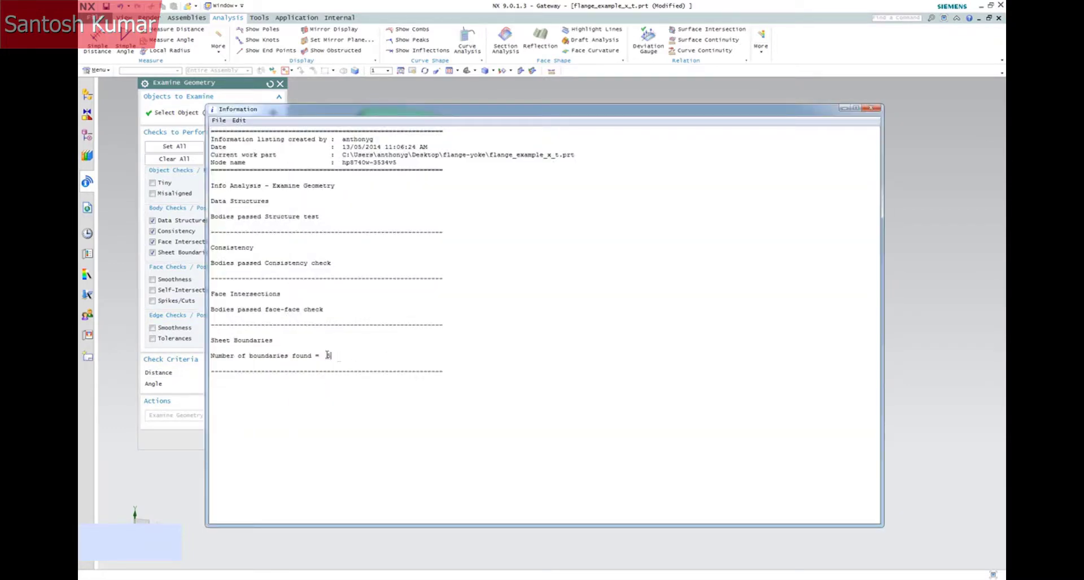
{"action": "left_click", "coordinate": [871, 107]}
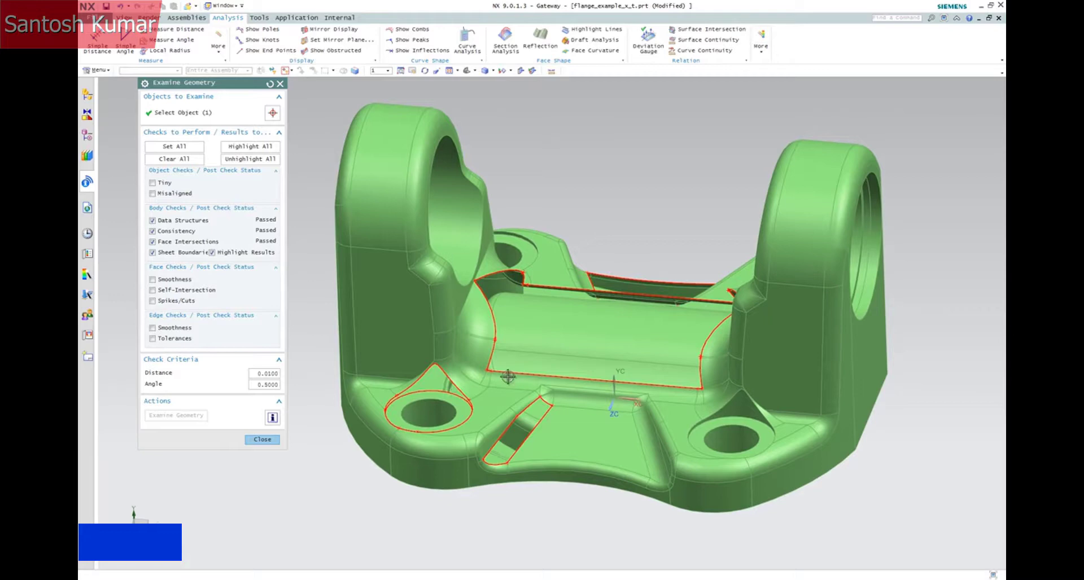
{"action": "mouse_move", "coordinate": [507, 376]}
{"action": "middle_mouse_down"}
{"action": "mouse_move", "coordinate": [581, 336]}
{"action": "mouse_move", "coordinate": [629, 181]}
{"action": "middle_mouse_up"}
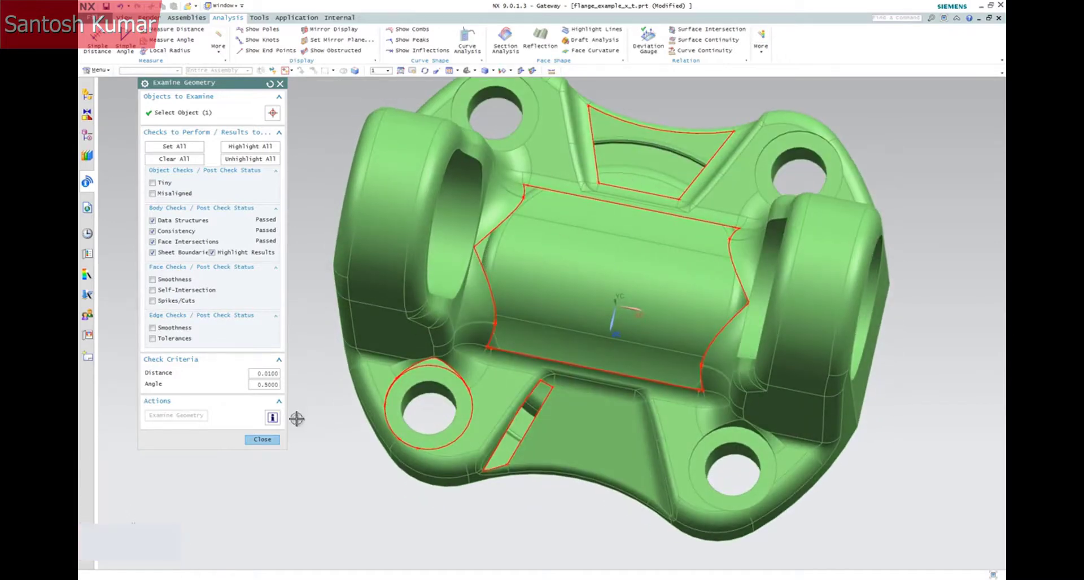
{"action": "left_click", "coordinate": [262, 439]}
{"action": "middle_click_drag", "start_coordinate": [266, 413], "coordinate": [276, 349]}
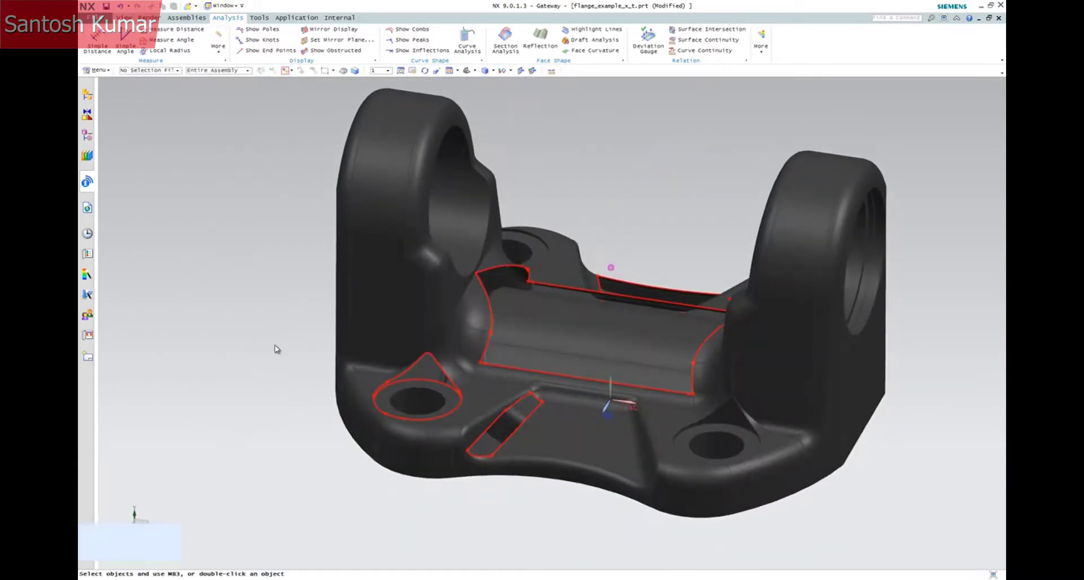
{"action": "left_click", "coordinate": [276, 349]}
{"action": "left_click", "coordinate": [275, 343]}
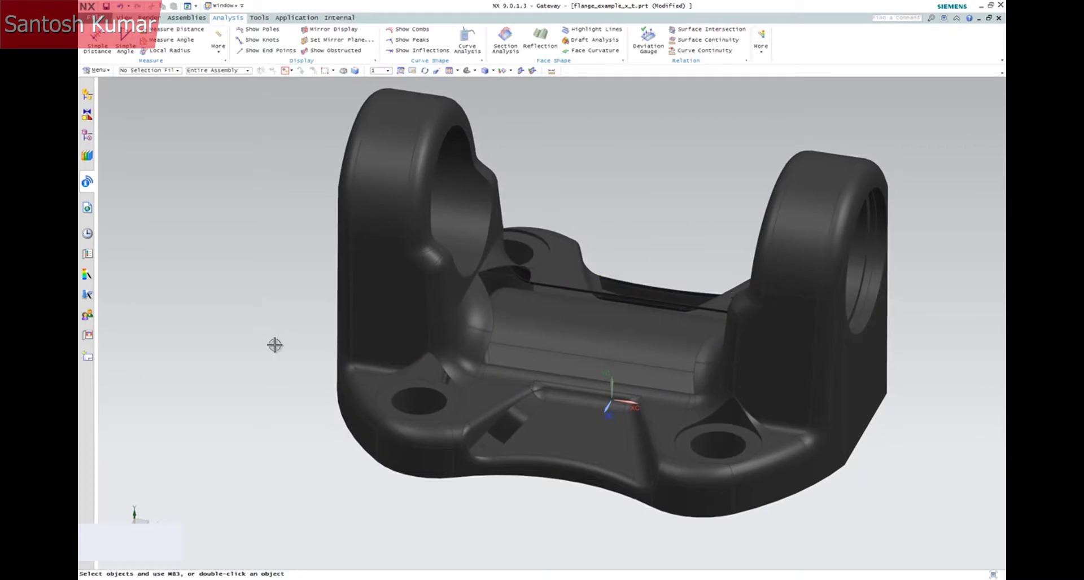
Switch to Modeling and fill the four-edged opening in the base pocket with a G1 Fill Surface patched into the part
{"action": "left_click", "coordinate": [95, 18]}
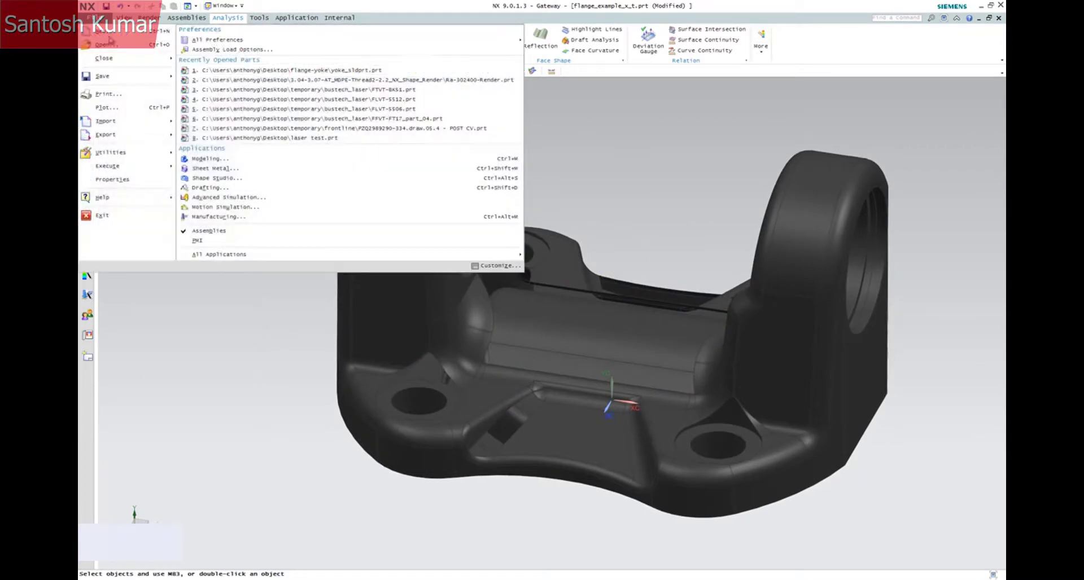
{"action": "left_click", "coordinate": [201, 159]}
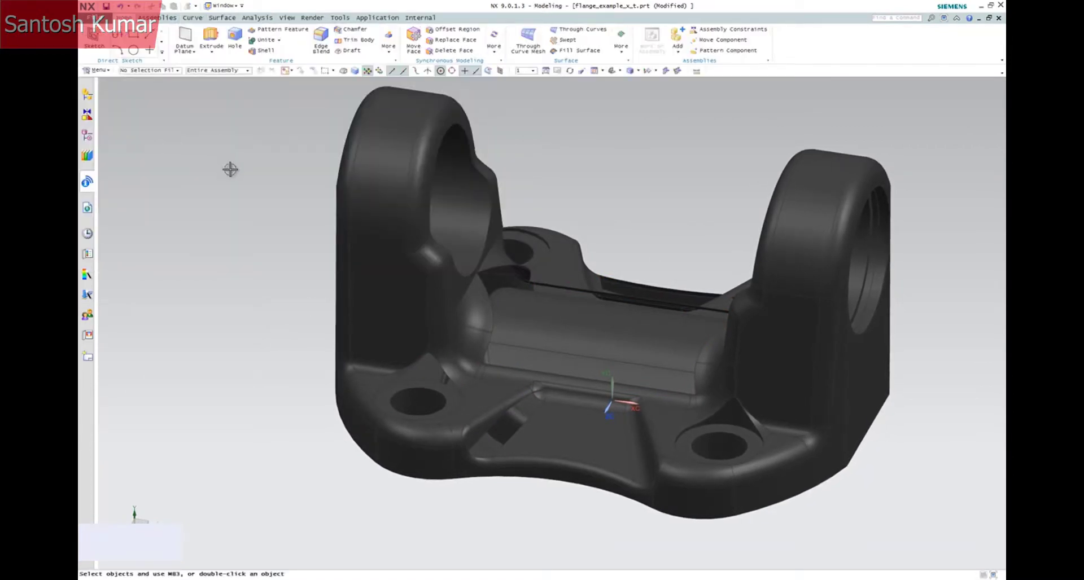
{"action": "left_click", "coordinate": [570, 51]}
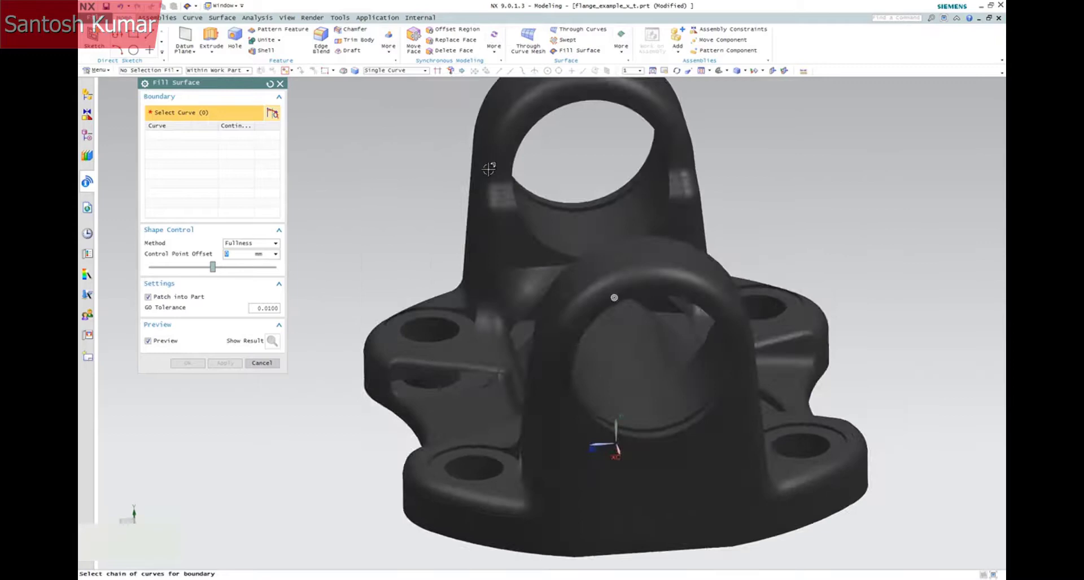
{"action": "scroll", "coordinate": [578, 518], "scroll_direction": "up", "scroll_amount": 5}
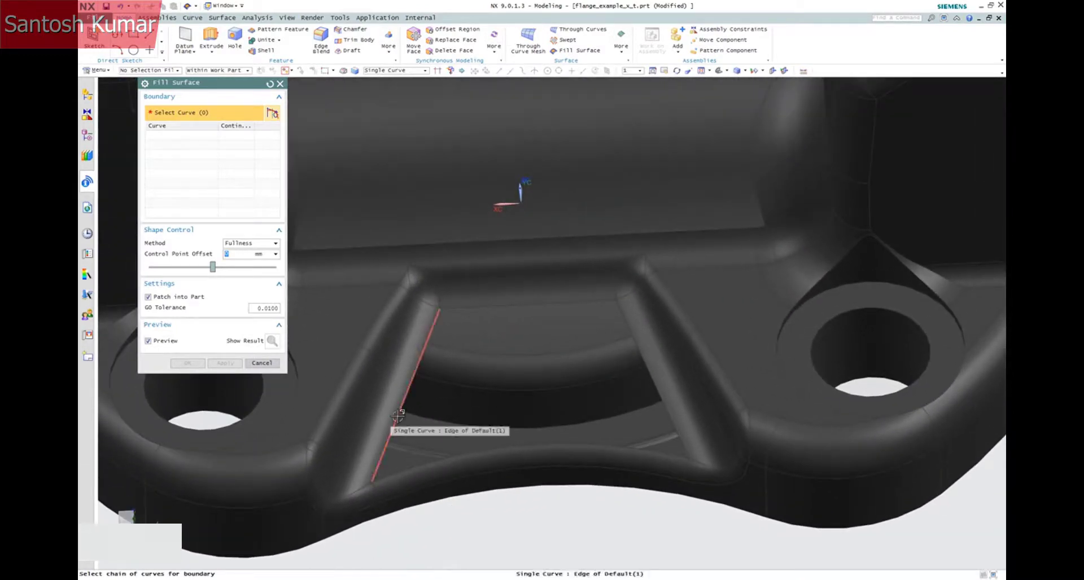
{"action": "left_click", "coordinate": [397, 416]}
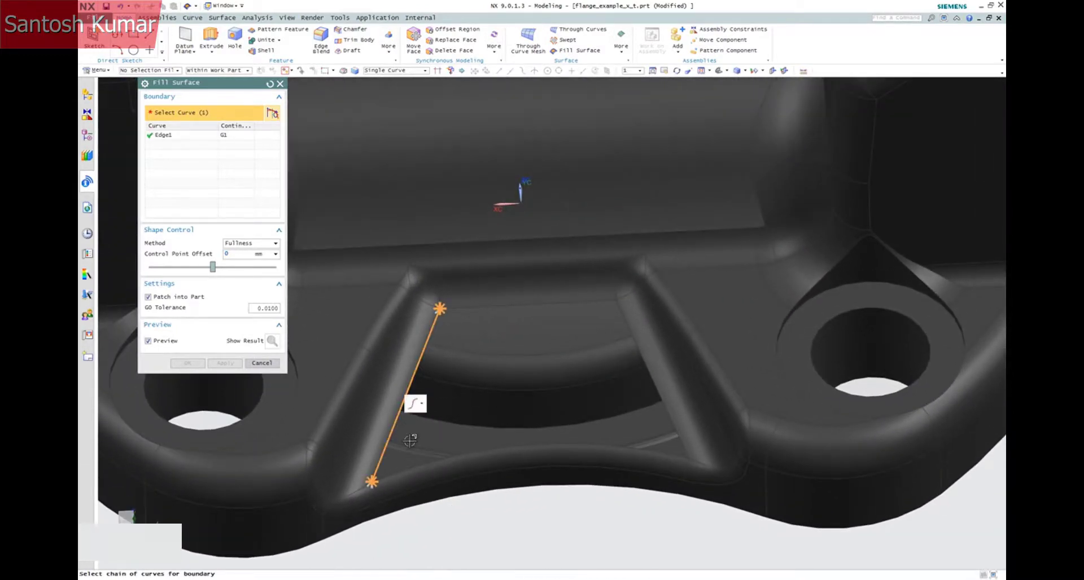
{"action": "left_click", "coordinate": [665, 431]}
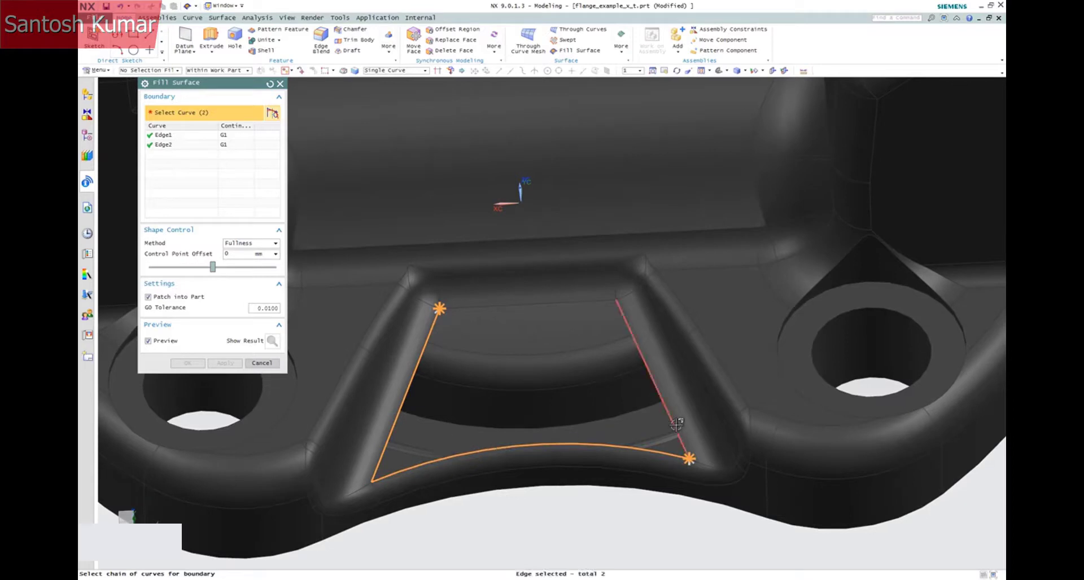
{"action": "left_click", "coordinate": [676, 424]}
{"action": "left_click", "coordinate": [590, 302]}
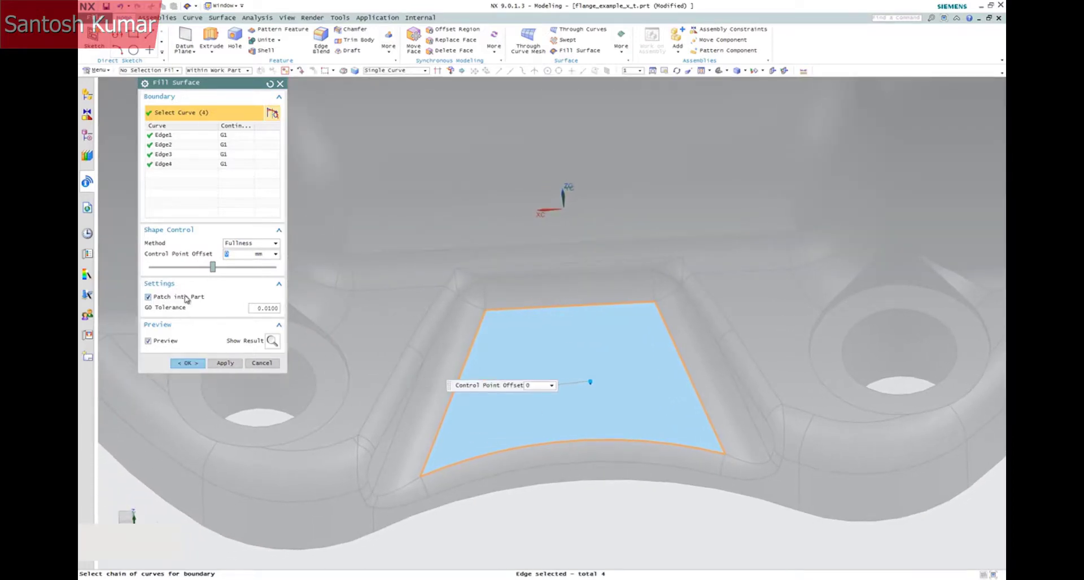
{"action": "left_click", "coordinate": [224, 363]}
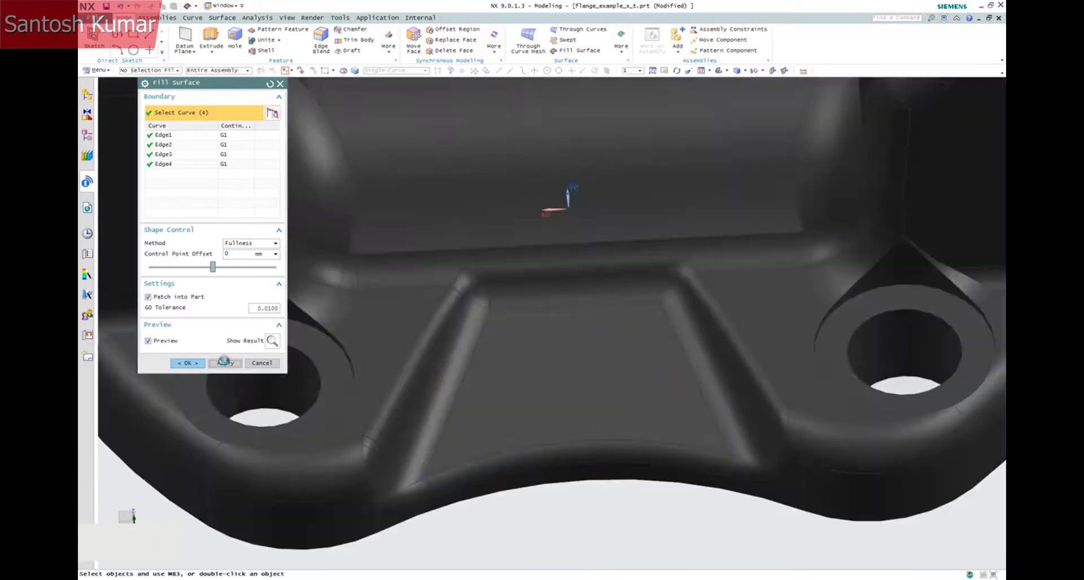
{"action": "left_click", "coordinate": [262, 363]}
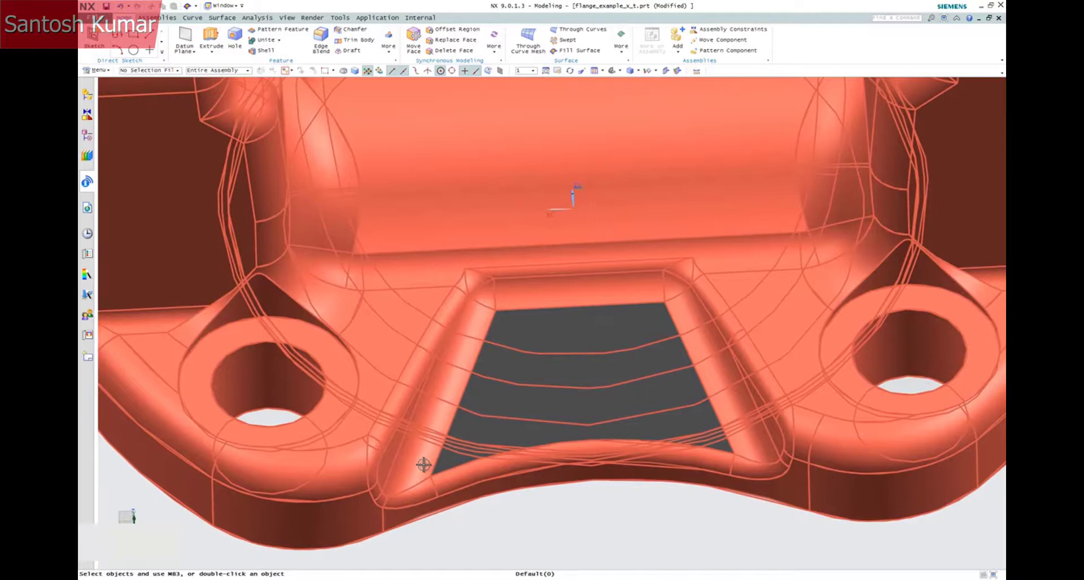
Check which body and faces can be picked at the edge of the patched pocket
{"action": "left_click", "coordinate": [424, 466]}
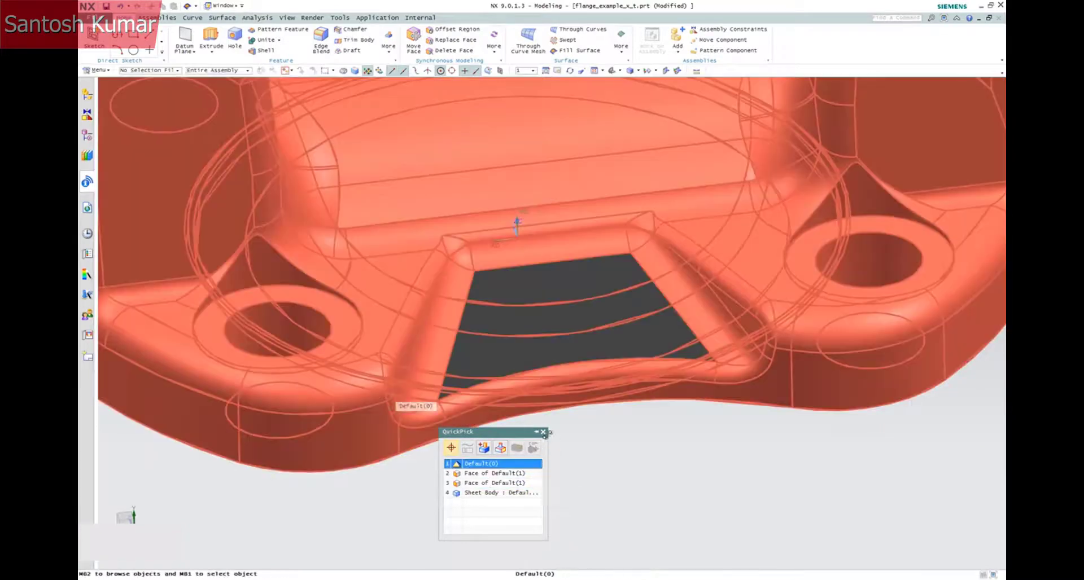
{"action": "left_click", "coordinate": [543, 433]}
{"action": "left_click", "coordinate": [564, 479]}
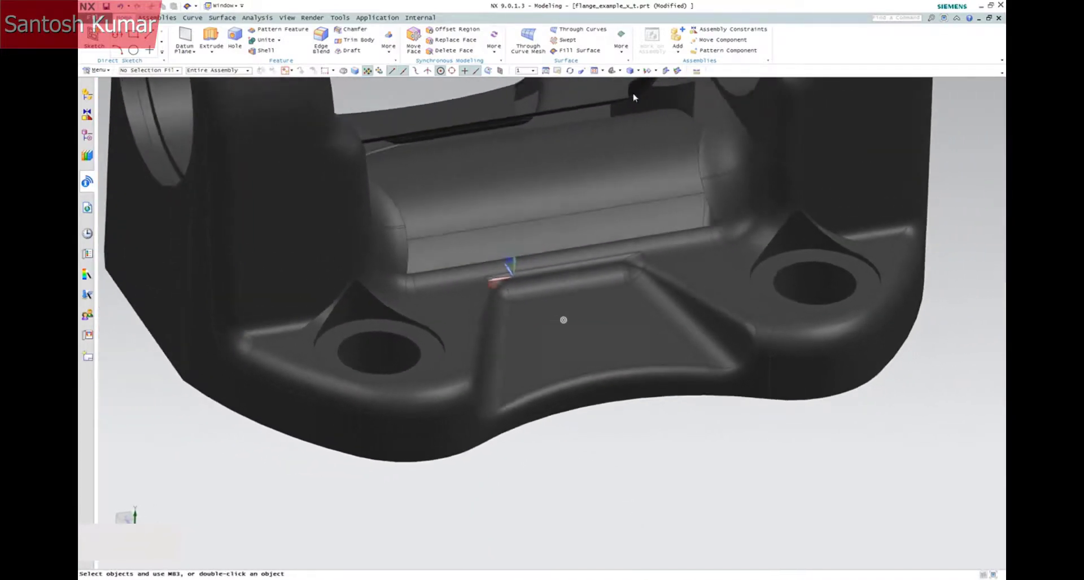
Start a Fill Surface and pick the five boundary edges around the open slanted side of the base pocket
{"action": "left_click", "coordinate": [576, 51]}
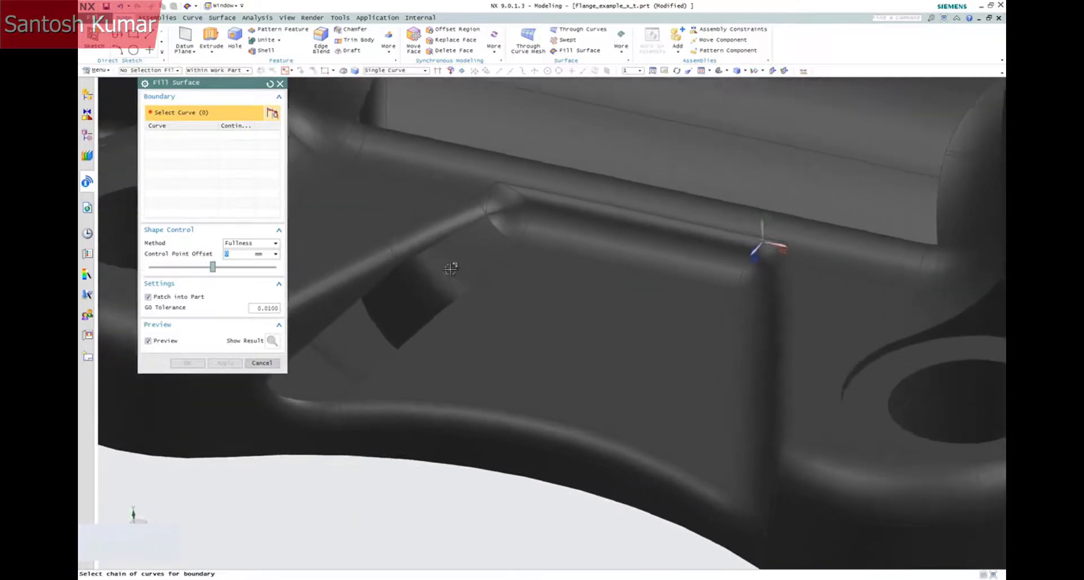
{"action": "middle_click_drag", "start_coordinate": [451, 269], "coordinate": [478, 216]}
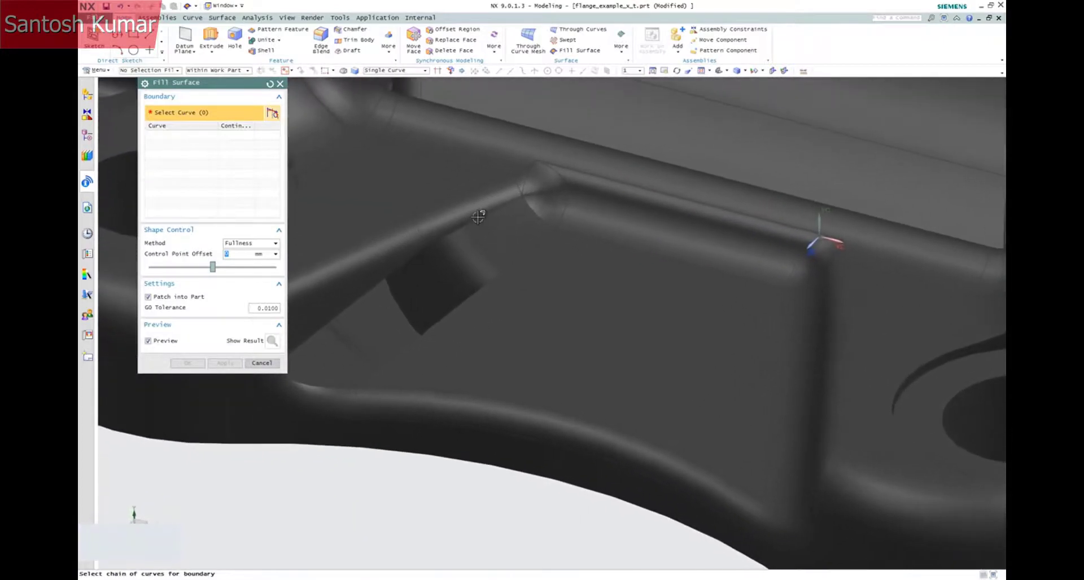
{"action": "left_click", "coordinate": [464, 227]}
{"action": "left_click", "coordinate": [394, 269]}
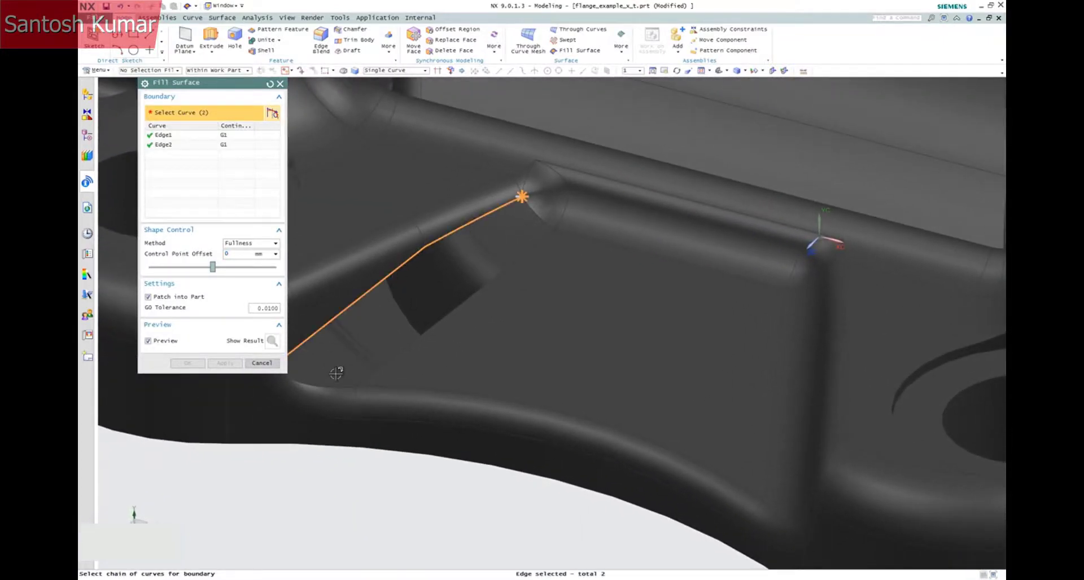
{"action": "left_click", "coordinate": [326, 388]}
{"action": "middle_click_drag", "start_coordinate": [368, 416], "coordinate": [397, 430]}
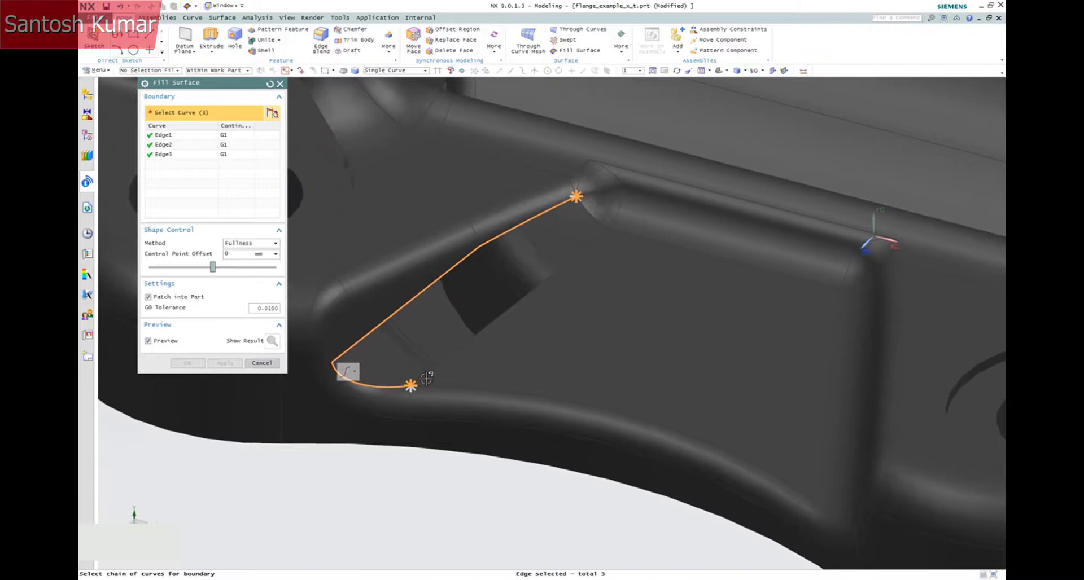
{"action": "left_click", "coordinate": [504, 314]}
{"action": "left_click", "coordinate": [591, 214]}
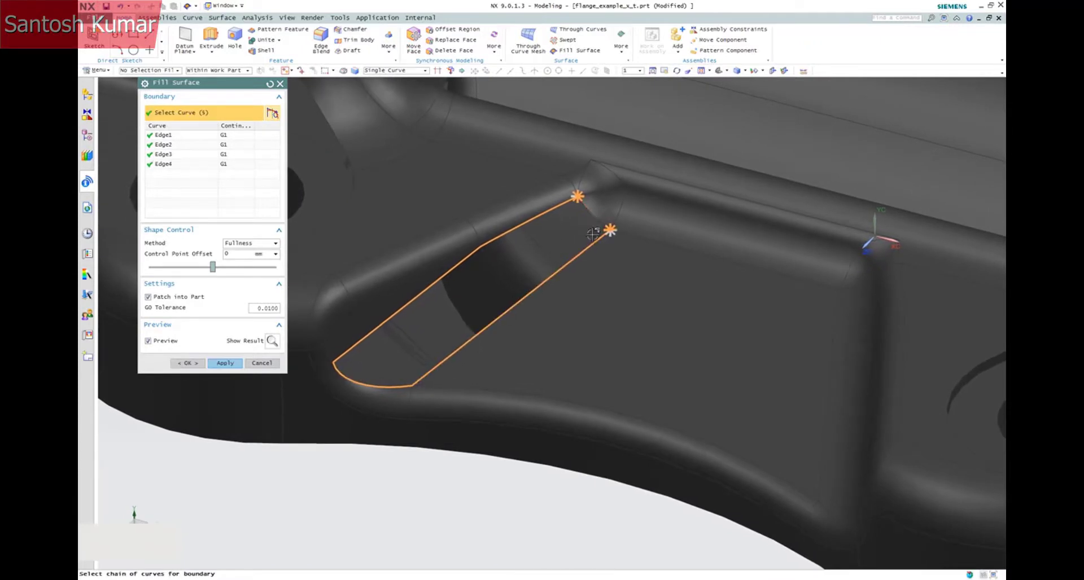
{"action": "middle_click_drag", "start_coordinate": [484, 406], "coordinate": [552, 324]}
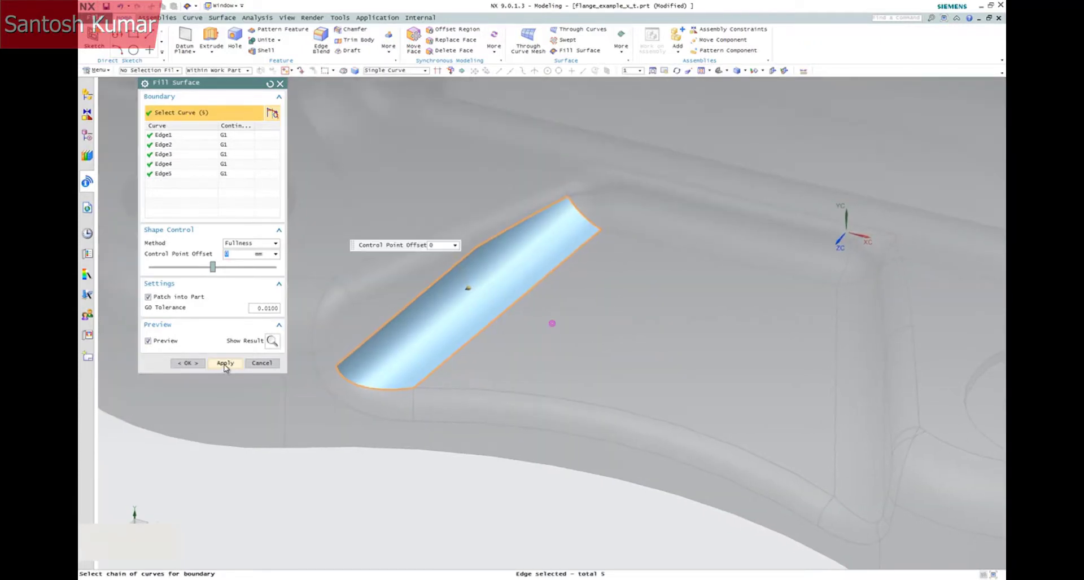
Keep G1 continuity on all five edges, apply the fill patched into the part, and close Fill Surface
{"action": "right_click", "coordinate": [226, 176]}
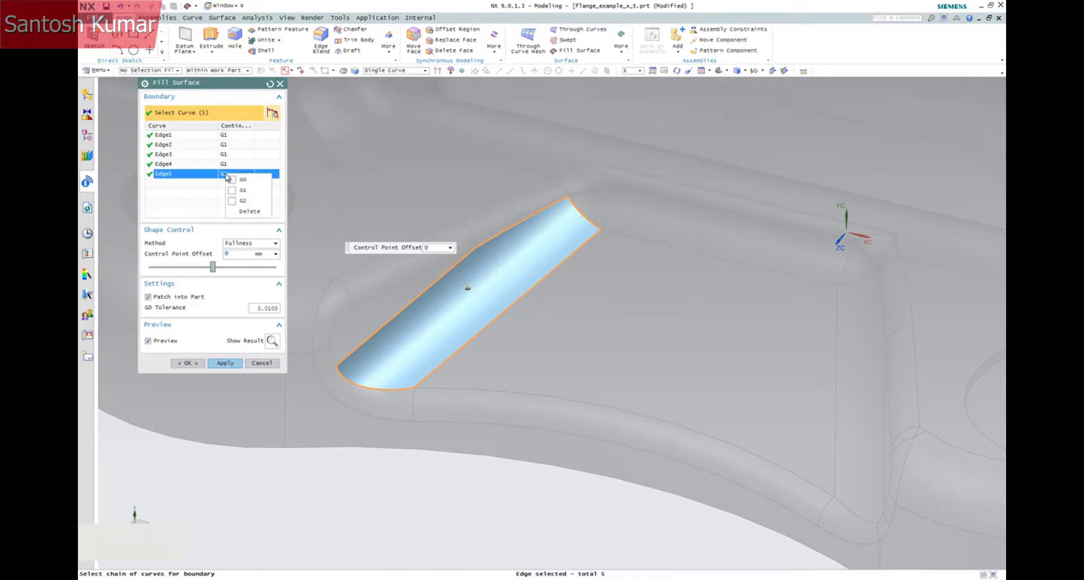
{"action": "left_click", "coordinate": [210, 195]}
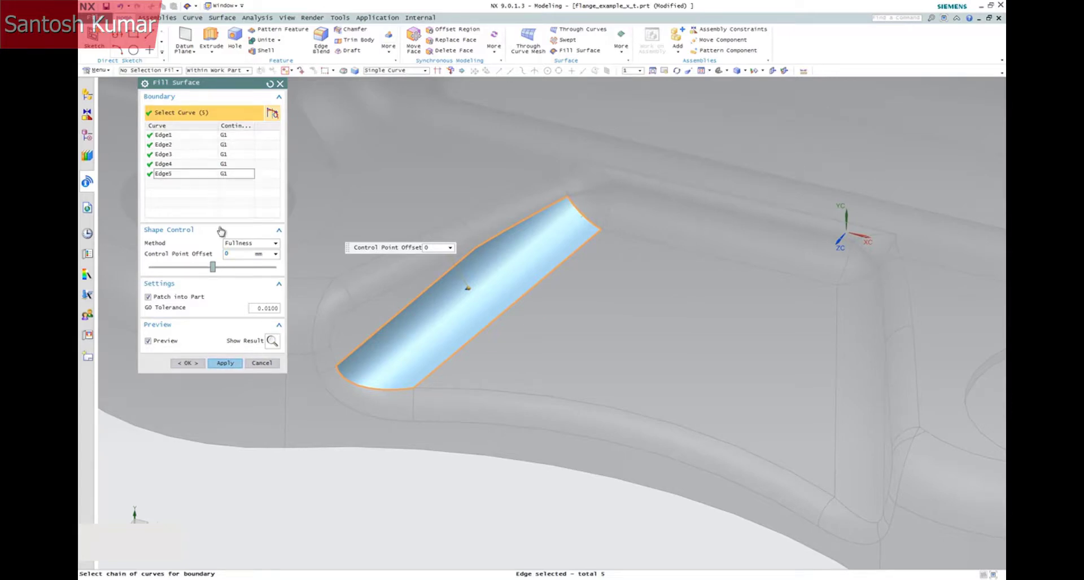
{"action": "left_click", "coordinate": [225, 365]}
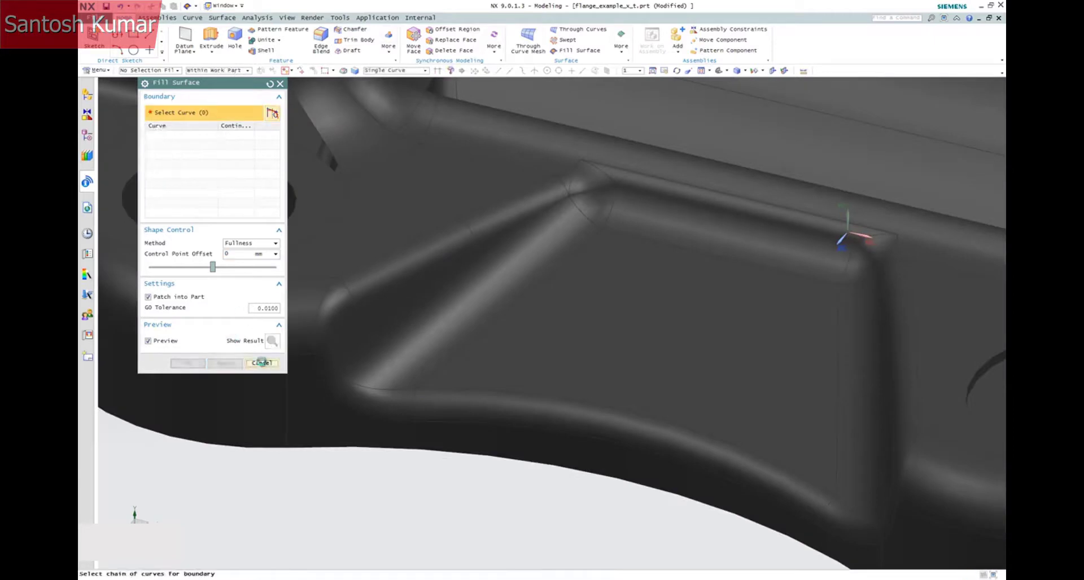
{"action": "left_click", "coordinate": [262, 362]}
{"action": "scroll", "coordinate": [389, 475], "scroll_direction": "down", "scroll_amount": 5}
{"action": "scroll", "coordinate": [423, 504], "scroll_direction": "up", "scroll_amount": 1}
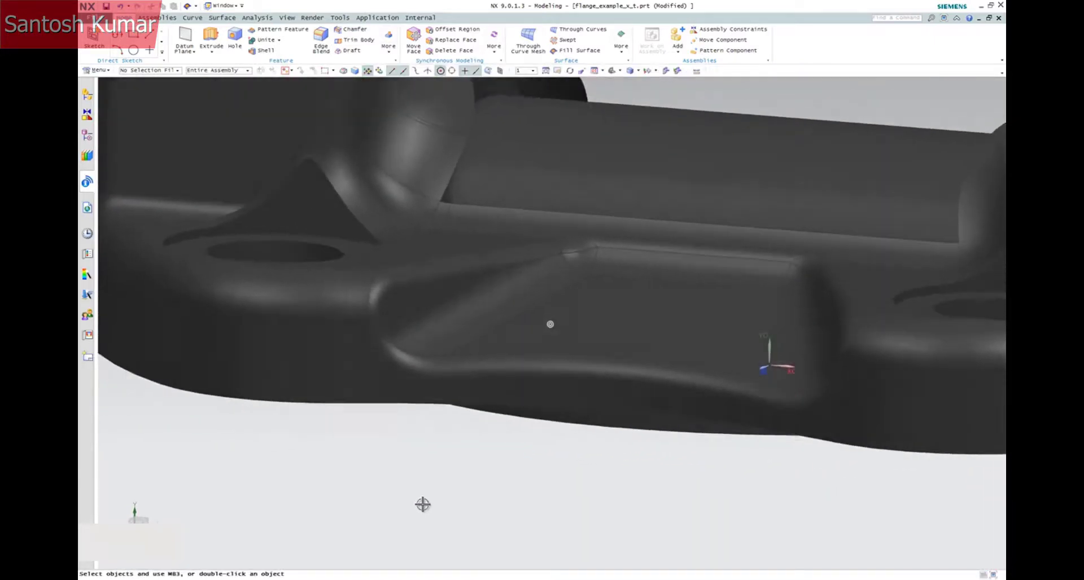
Start a Fill Surface on the large opening between the yoke arms, selecting its front and adjoining side edges as Tangent Curves
{"action": "left_click", "coordinate": [572, 52]}
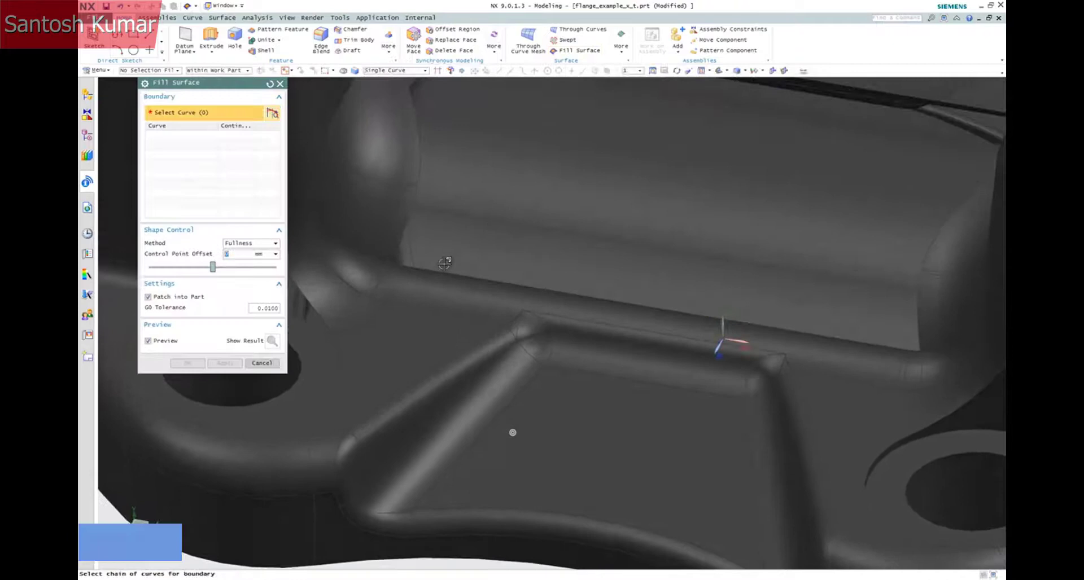
{"action": "middle_click_drag", "start_coordinate": [445, 264], "coordinate": [444, 286]}
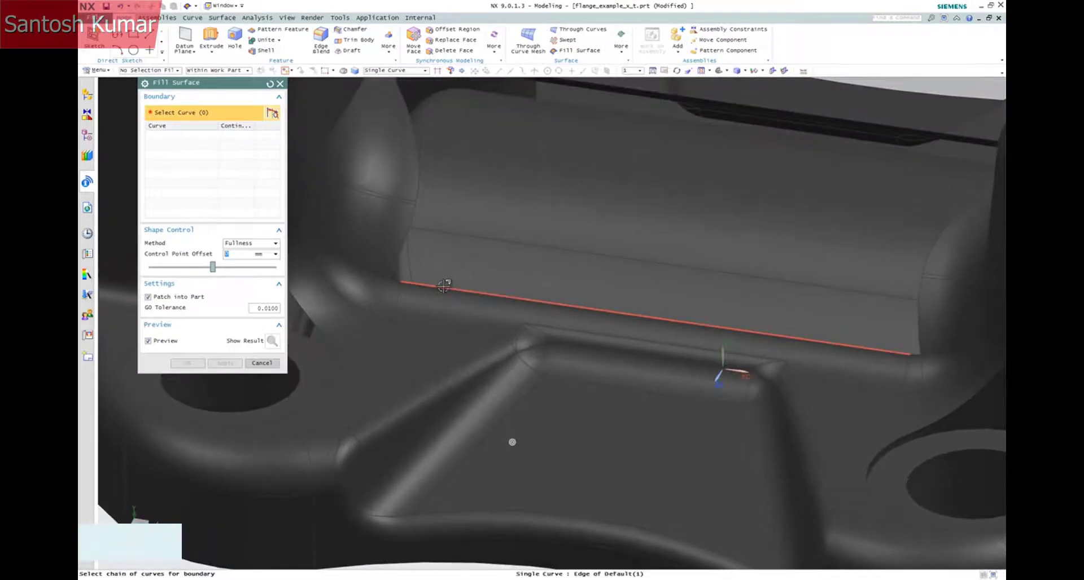
{"action": "left_click", "coordinate": [389, 71]}
{"action": "left_click", "coordinate": [387, 102]}
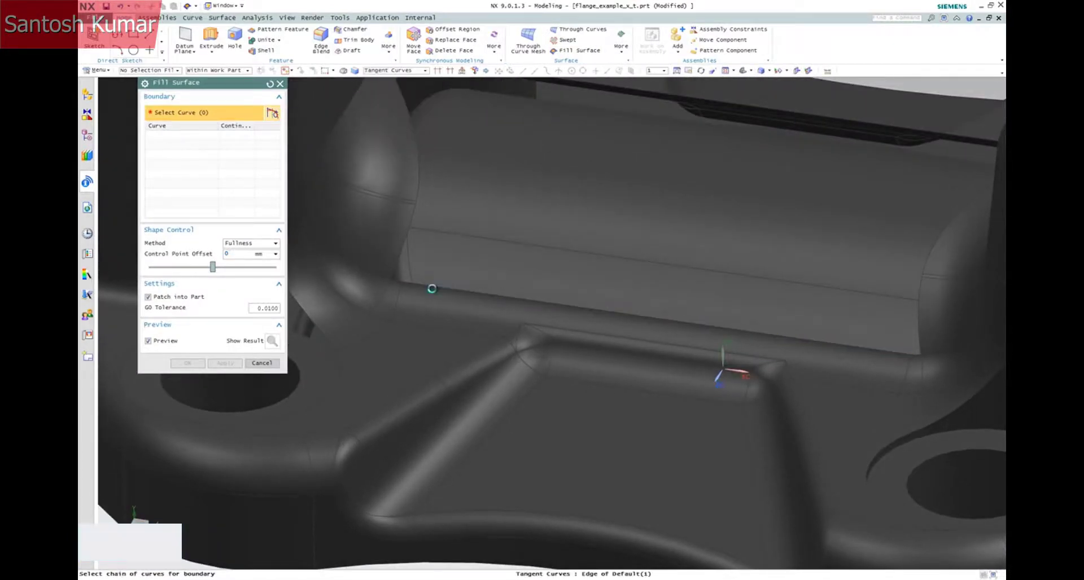
{"action": "left_click", "coordinate": [431, 289]}
{"action": "left_click", "coordinate": [403, 256]}
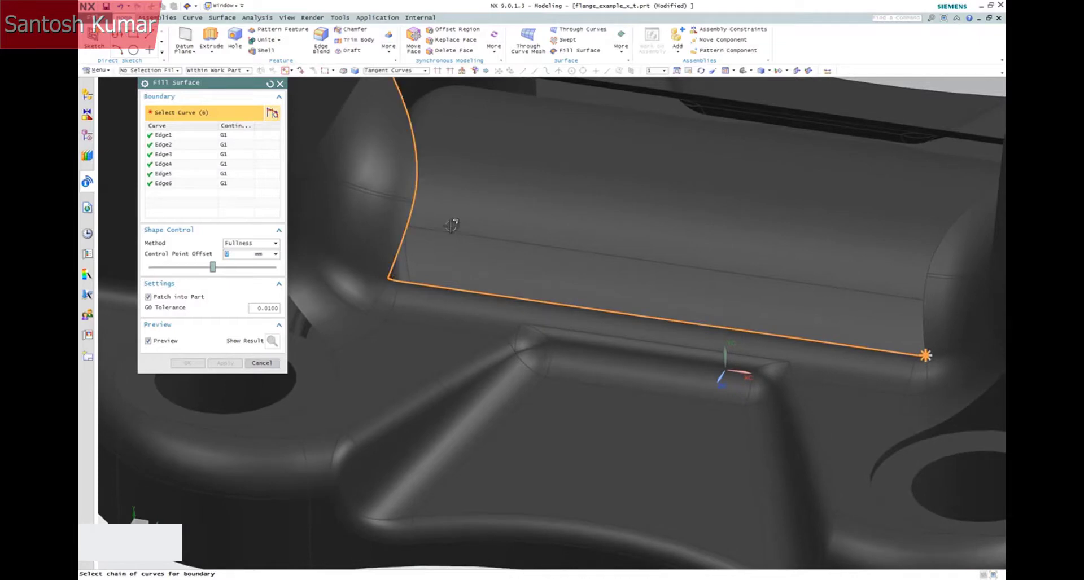
Close the boundary loop of the large opening by adding its far edge and the remaining side edges
{"action": "middle_click_drag", "start_coordinate": [455, 222], "coordinate": [730, 256]}
{"action": "left_click", "coordinate": [431, 171]}
{"action": "left_click", "coordinate": [564, 168]}
{"action": "left_click", "coordinate": [731, 247]}
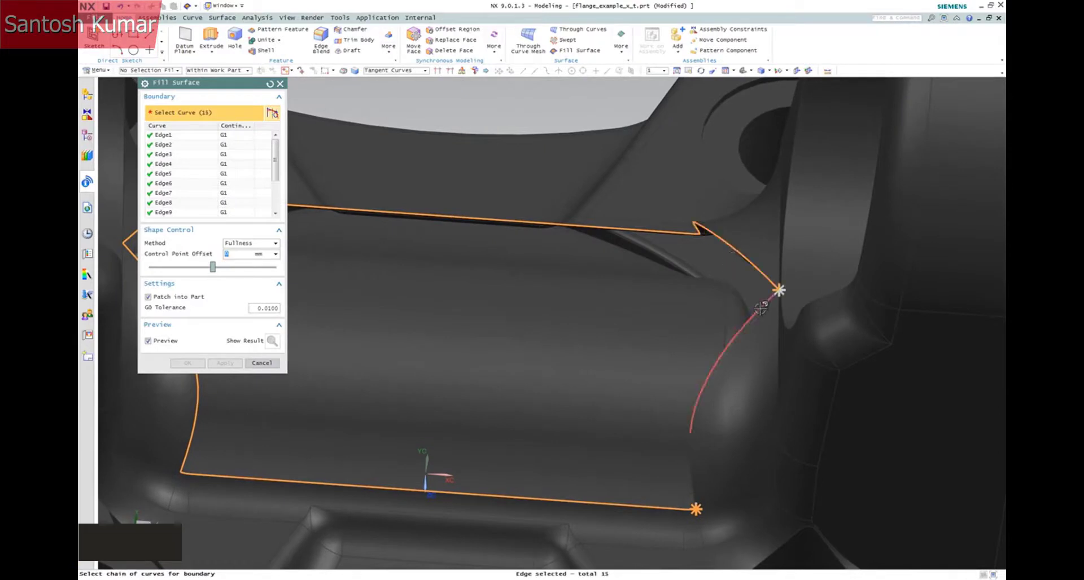
{"action": "left_click", "coordinate": [759, 310]}
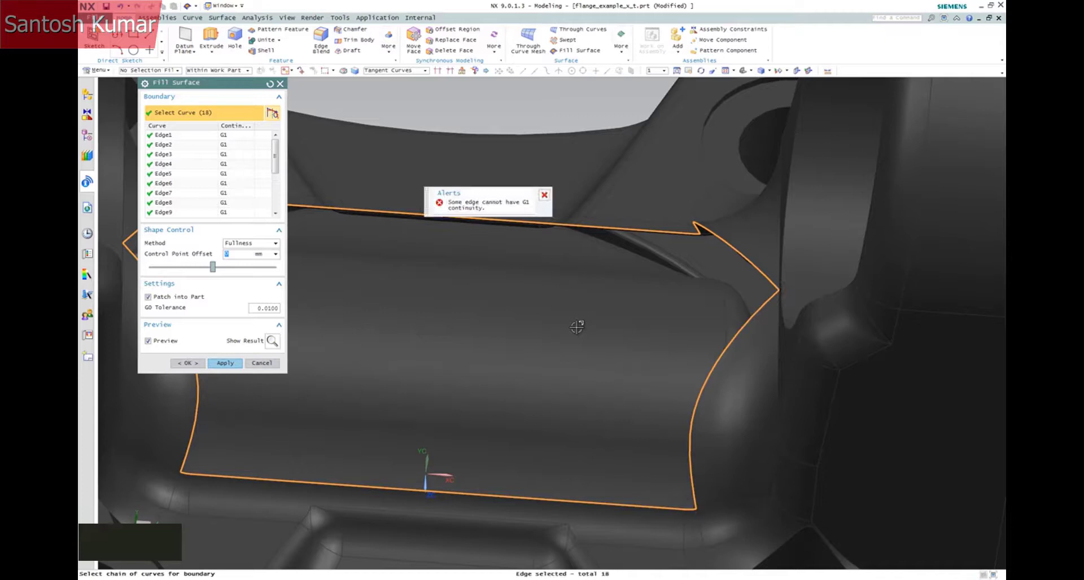
{"action": "middle_click_drag", "start_coordinate": [576, 328], "coordinate": [602, 326]}
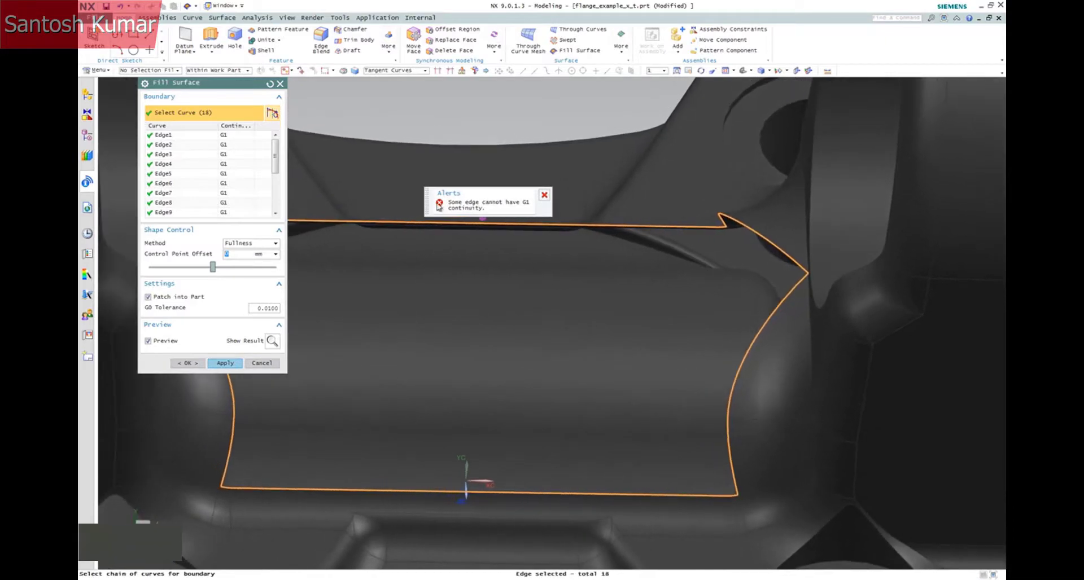
Set the continuity of all 18 boundary edges to G0
{"action": "left_click", "coordinate": [232, 136]}
{"action": "scroll", "coordinate": [246, 181], "scroll_direction": "down", "scroll_amount": 3}
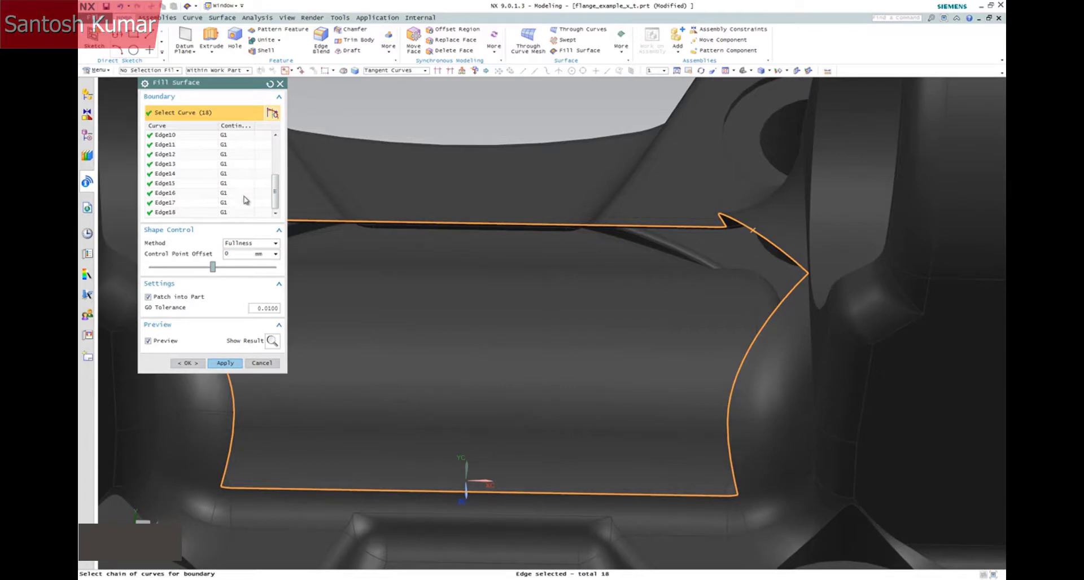
{"action": "left_click", "coordinate": [234, 214], "text": "shift"}
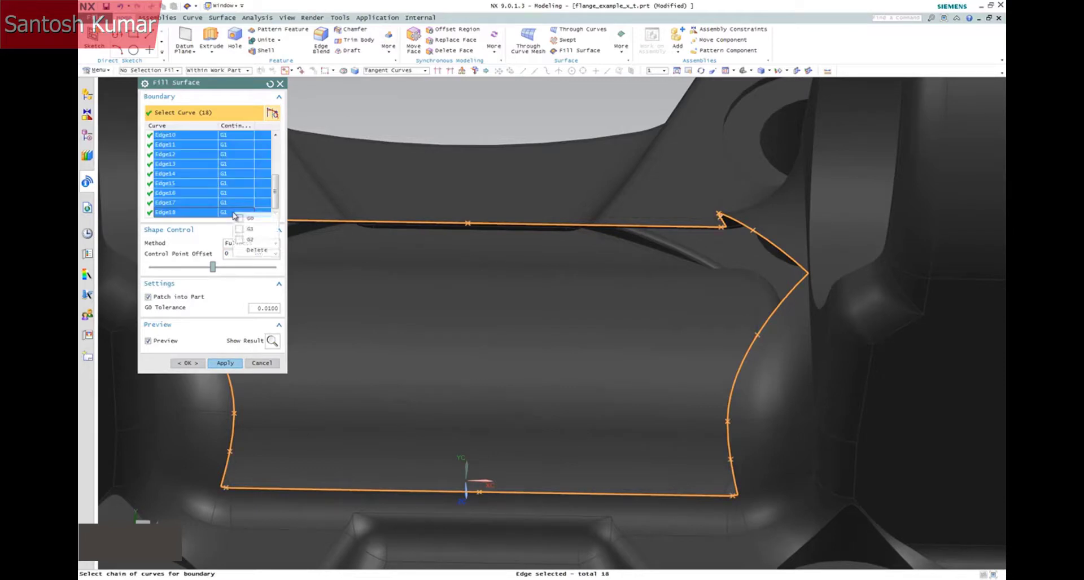
{"action": "left_click", "coordinate": [250, 218]}
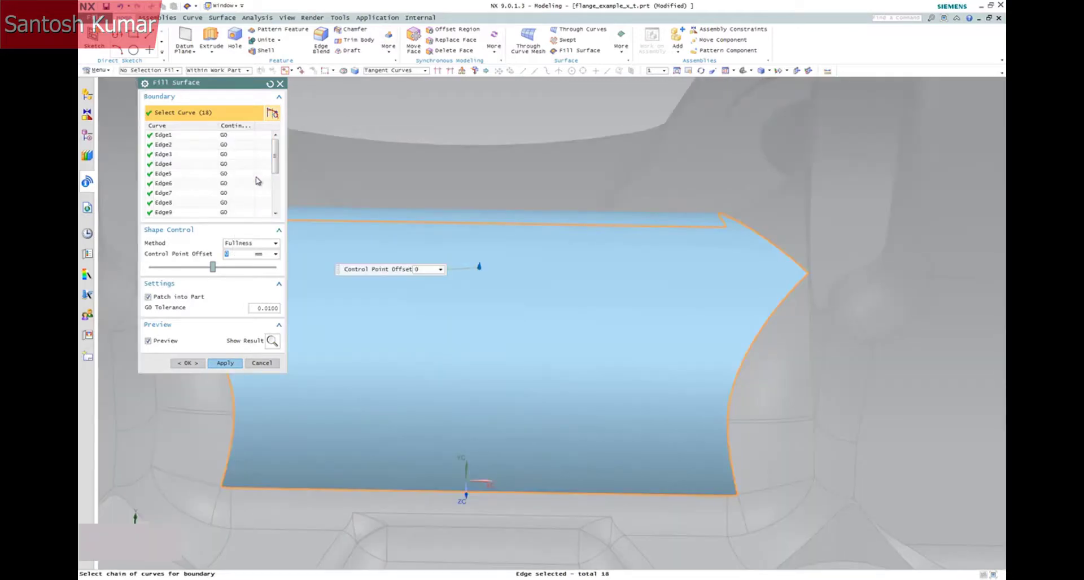
Locate the edges along the far straight side of the opening and set Edge4 to Edge6 to G1 continuity
{"action": "key", "text": "F8"}
{"action": "left_click", "coordinate": [226, 137]}
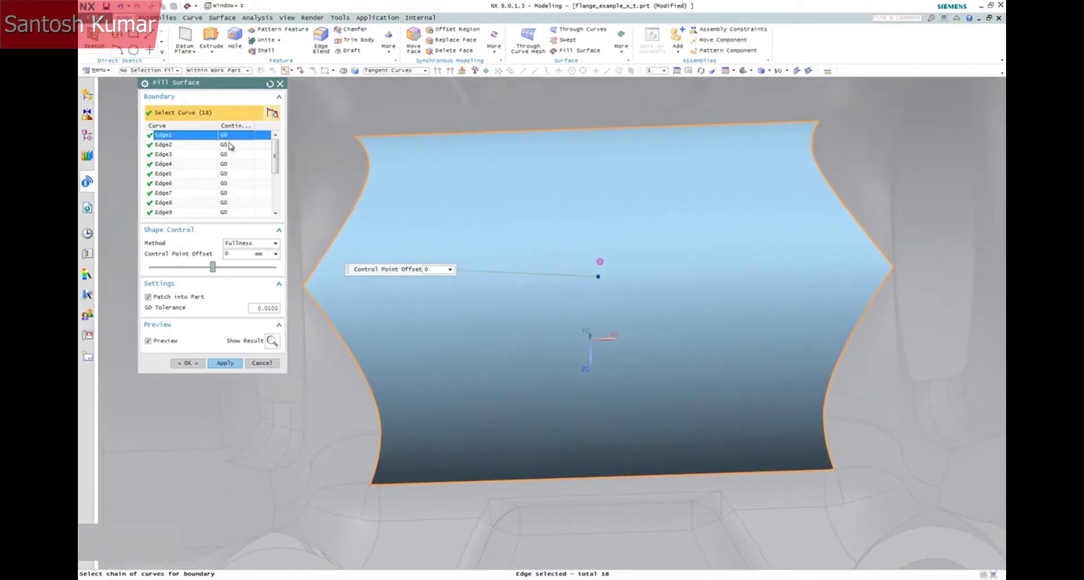
{"action": "left_click", "coordinate": [231, 145]}
{"action": "left_click", "coordinate": [230, 155]}
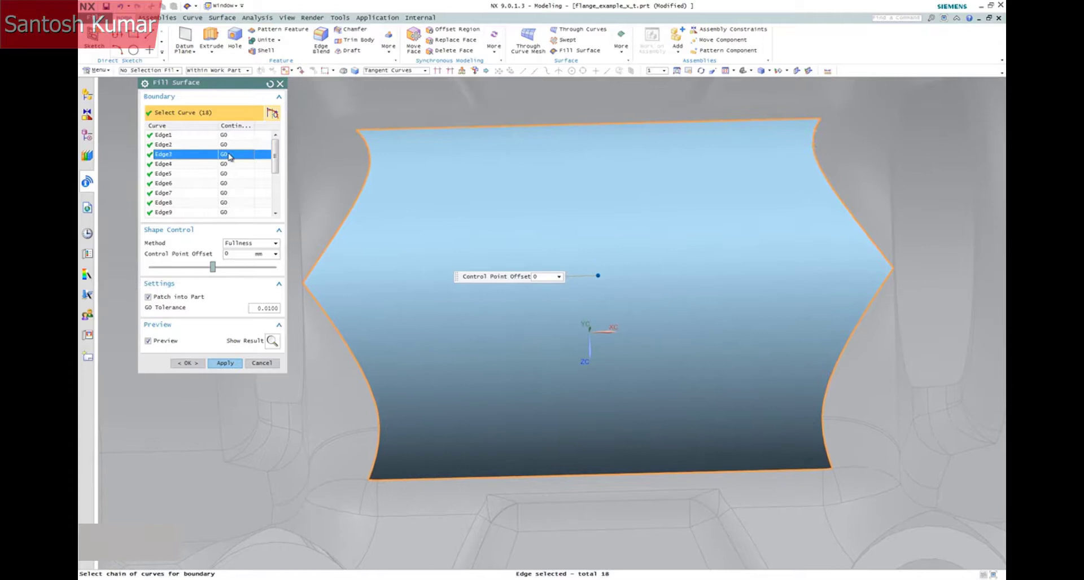
{"action": "left_click", "coordinate": [230, 165]}
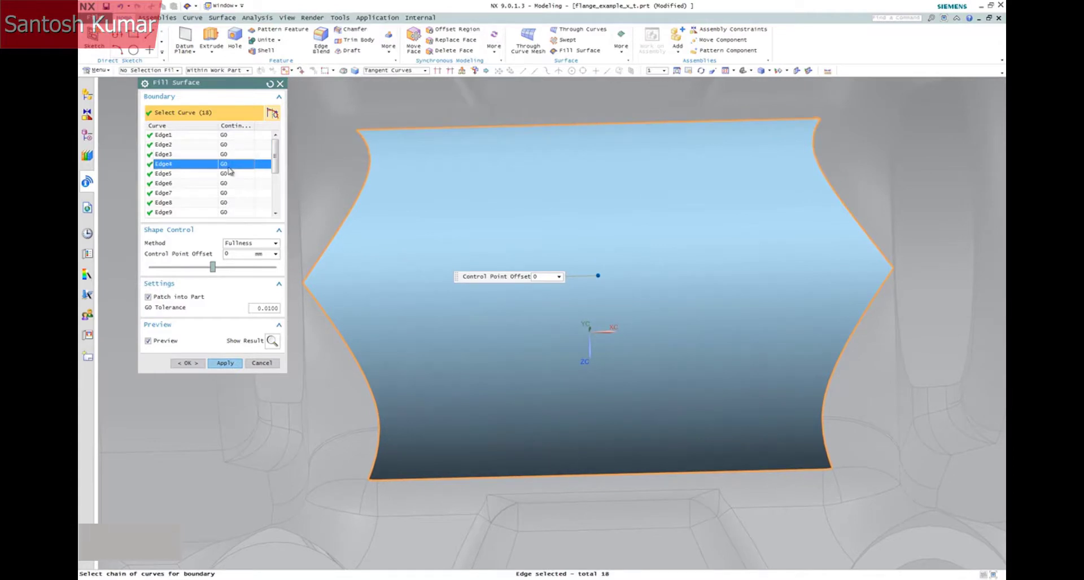
{"action": "left_click", "coordinate": [230, 175]}
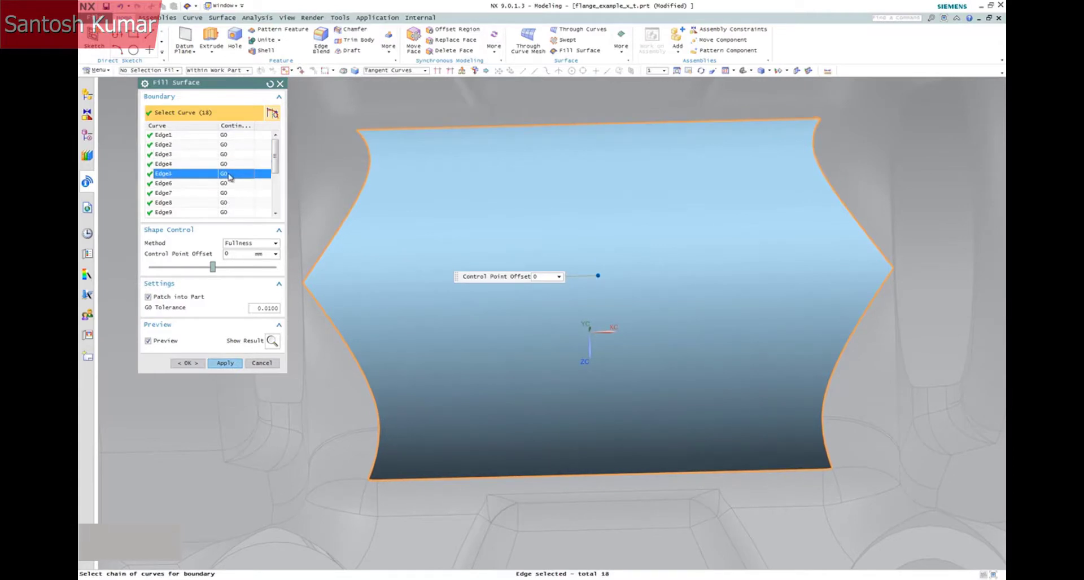
{"action": "left_click", "coordinate": [231, 184]}
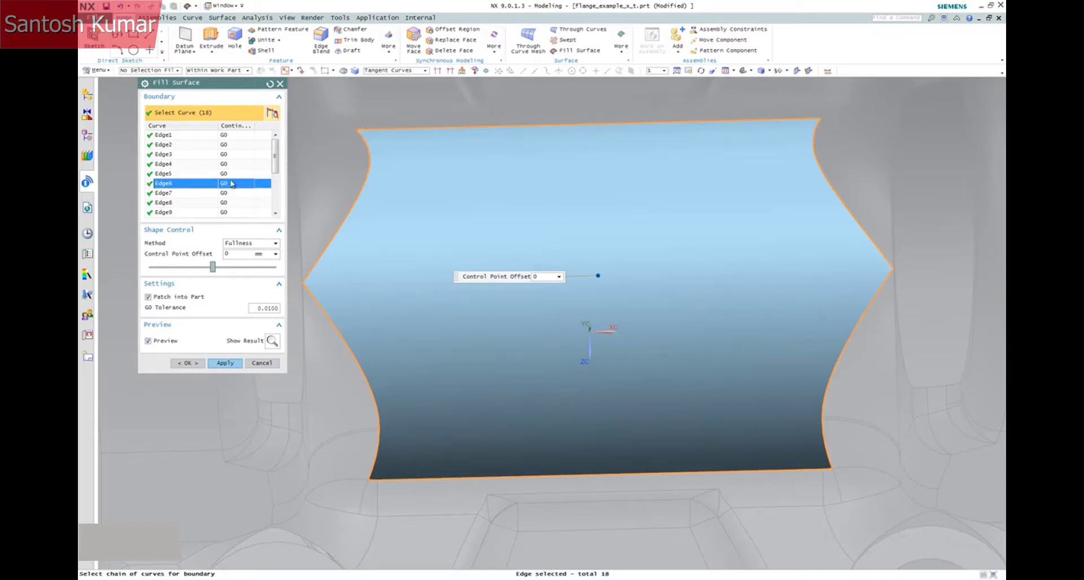
{"action": "left_click", "coordinate": [230, 165], "text": "shift"}
{"action": "right_click", "coordinate": [230, 165]}
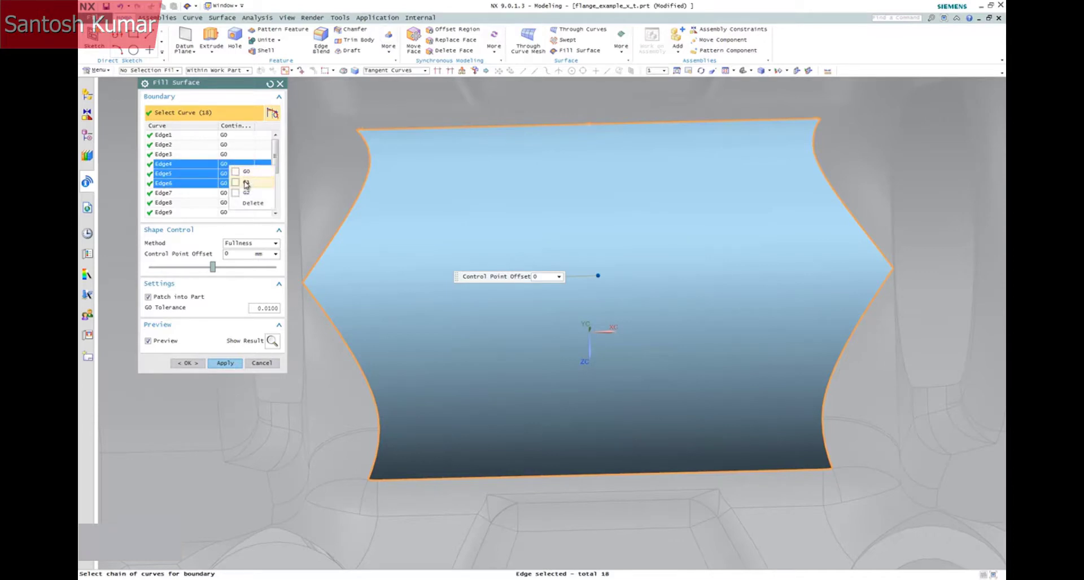
{"action": "left_click", "coordinate": [246, 183]}
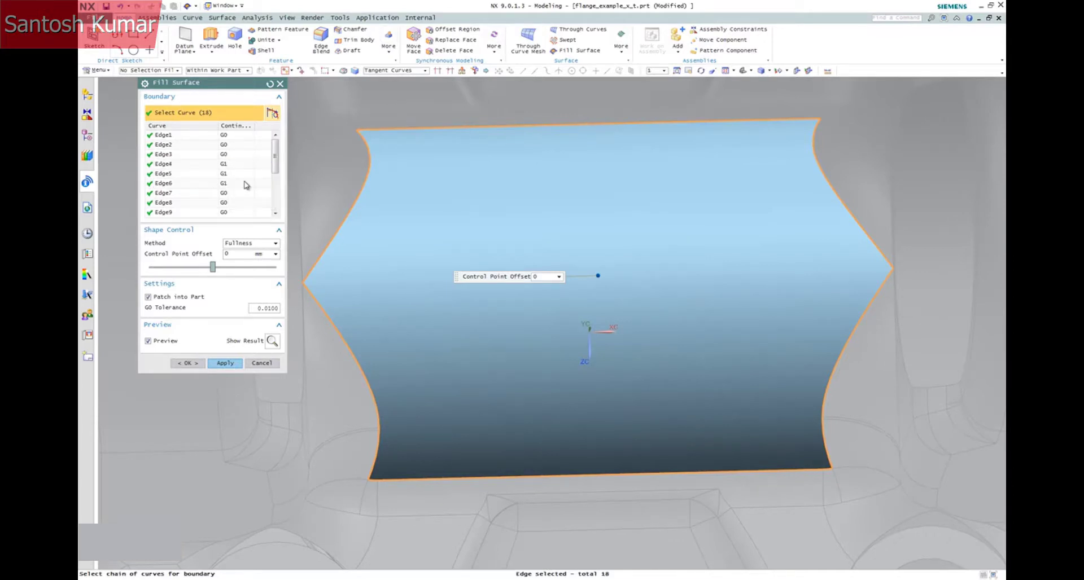
Locate the edges along the opposite straight side, set Edge13 to Edge15 to G1 continuity, and apply the fill patched into the part
{"action": "left_click", "coordinate": [234, 194]}
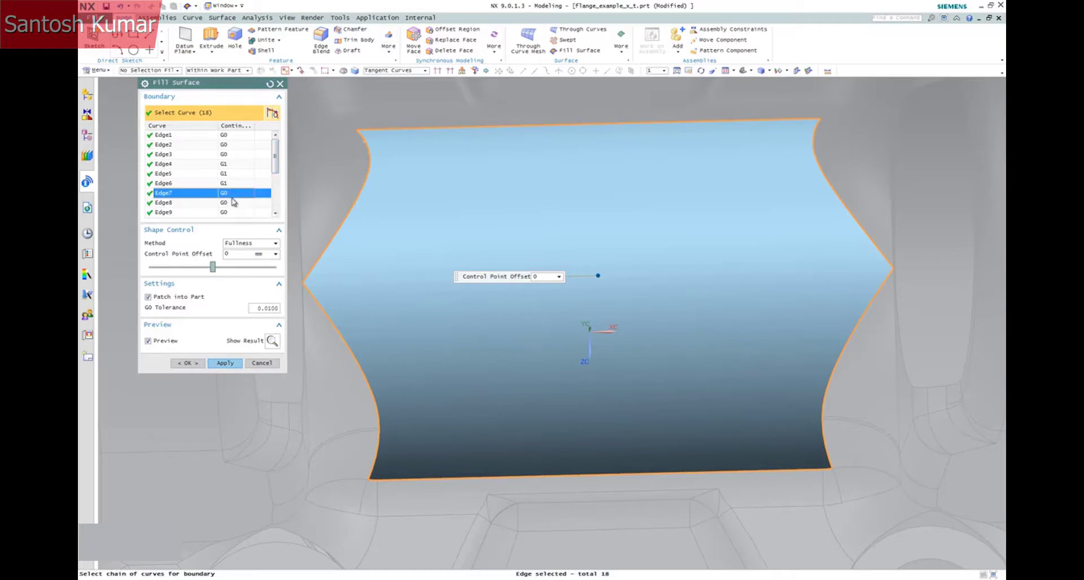
{"action": "left_click", "coordinate": [233, 203]}
{"action": "scroll", "coordinate": [233, 201], "scroll_direction": "down", "scroll_amount": 2}
{"action": "left_click", "coordinate": [230, 156]}
{"action": "left_click", "coordinate": [231, 165]}
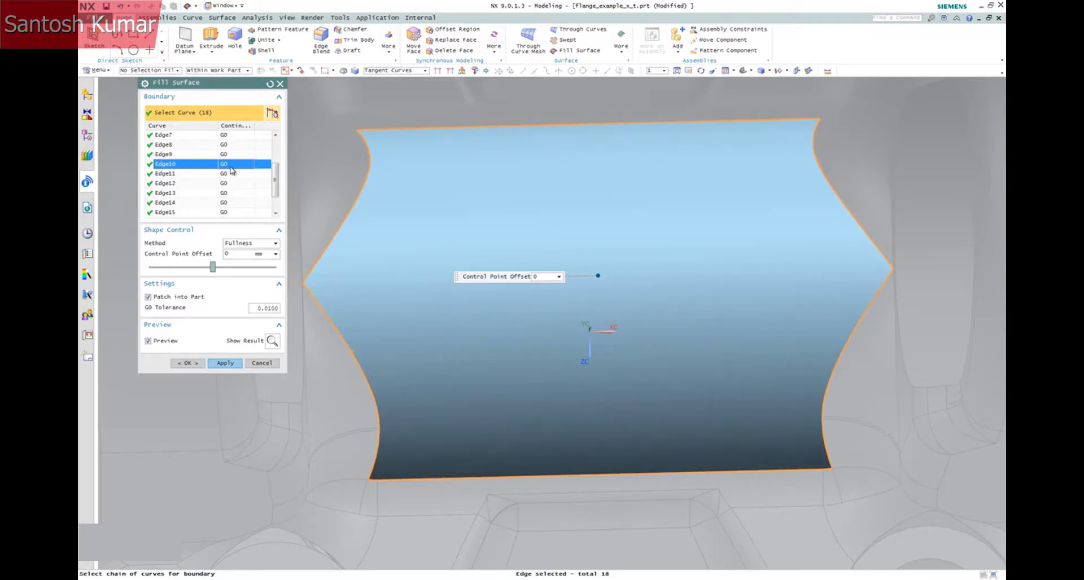
{"action": "left_click", "coordinate": [231, 175]}
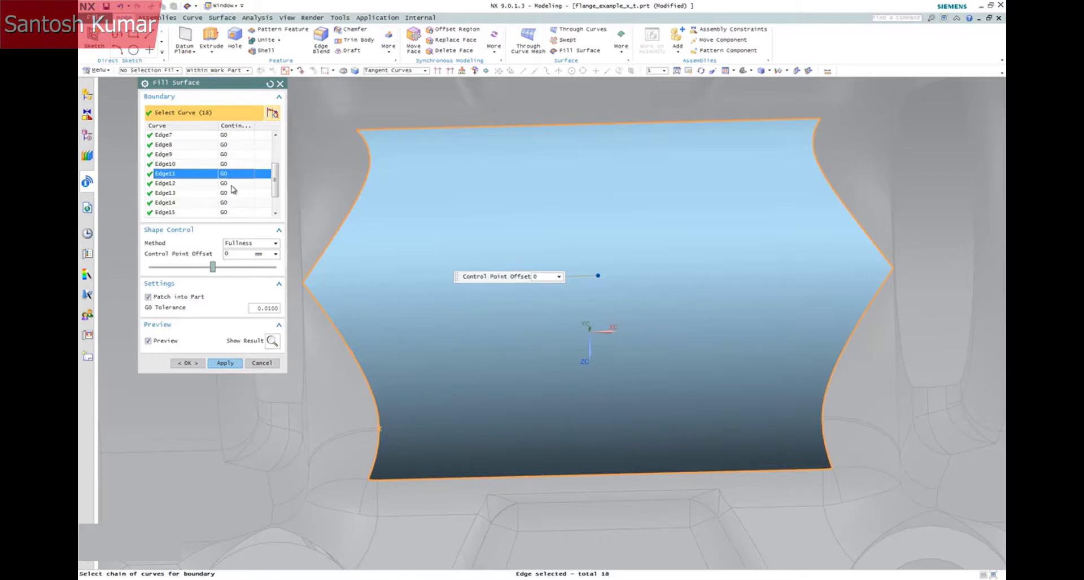
{"action": "left_click", "coordinate": [232, 184]}
{"action": "left_click", "coordinate": [233, 194]}
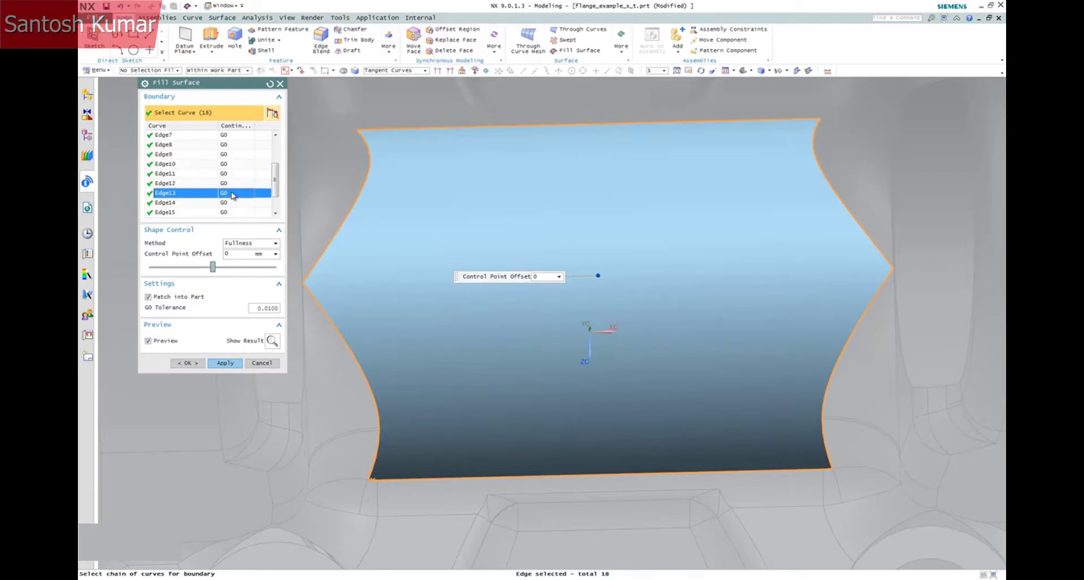
{"action": "left_click", "coordinate": [231, 203]}
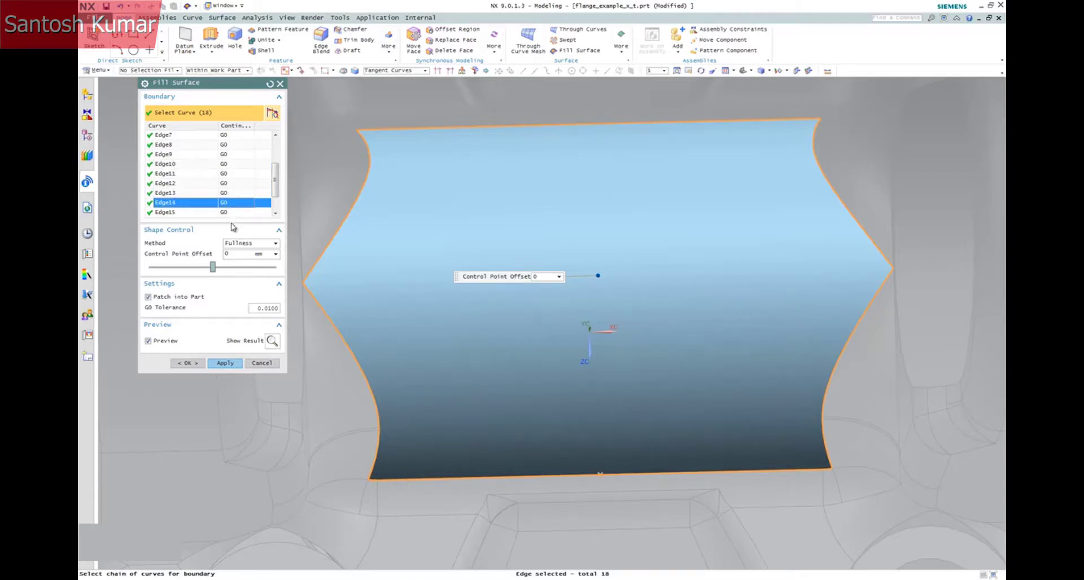
{"action": "left_click", "coordinate": [236, 213]}
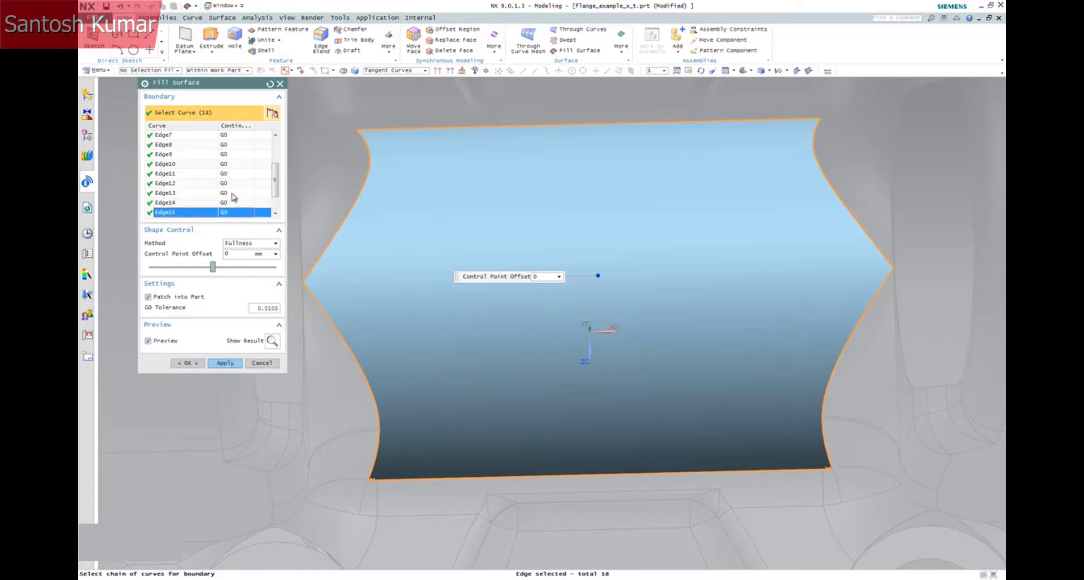
{"action": "left_click", "coordinate": [234, 194], "text": "shift"}
{"action": "left_click", "coordinate": [255, 215]}
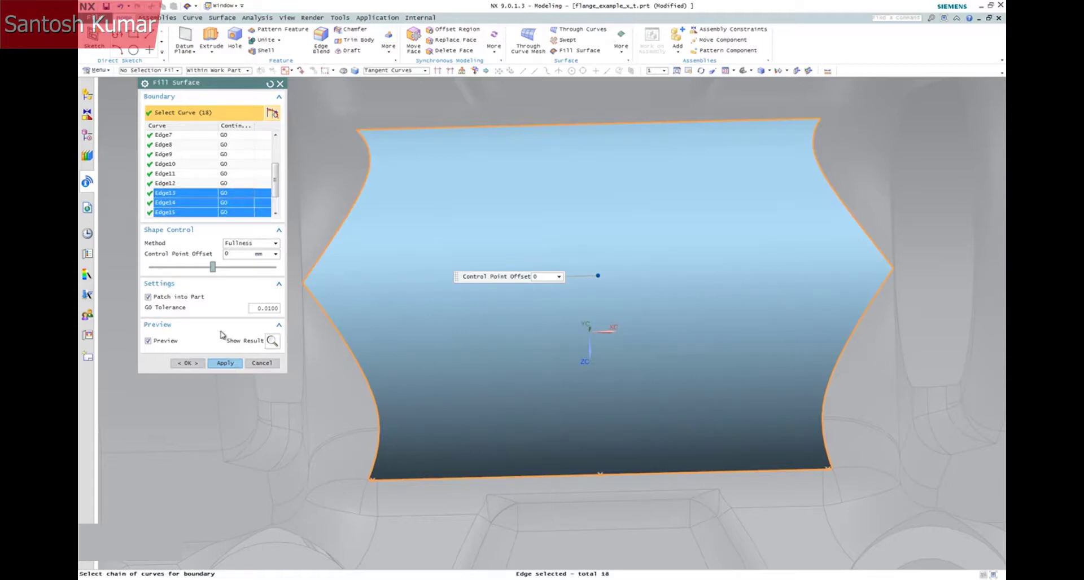
{"action": "left_click", "coordinate": [220, 364]}
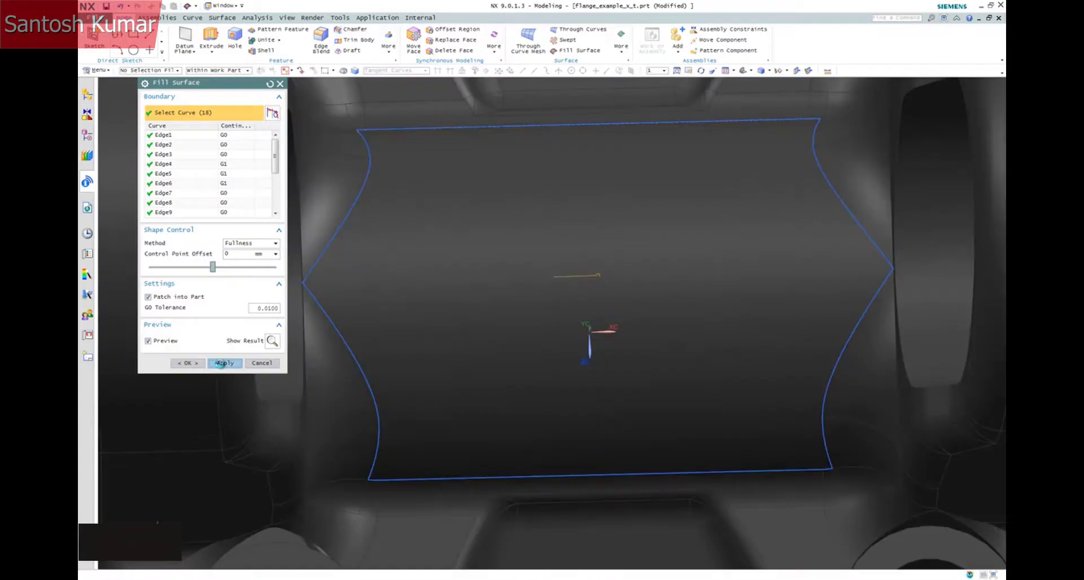
Finish the fill patch on the large opening and exit Fill Surface
{"action": "left_click", "coordinate": [246, 365]}
{"action": "middle_click_drag", "start_coordinate": [252, 363], "coordinate": [485, 347]}
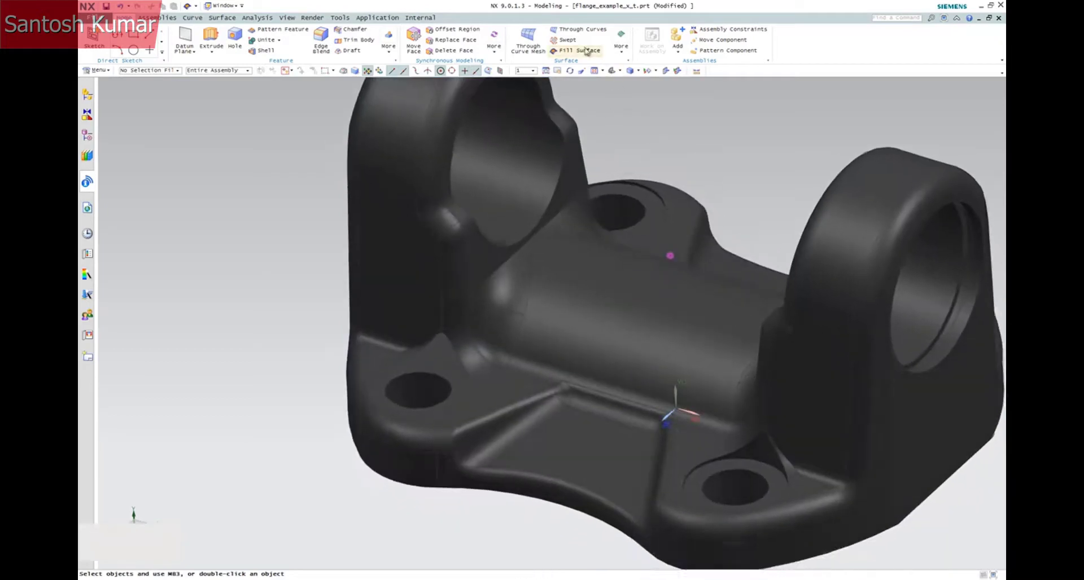
{"action": "left_click", "coordinate": [582, 50]}
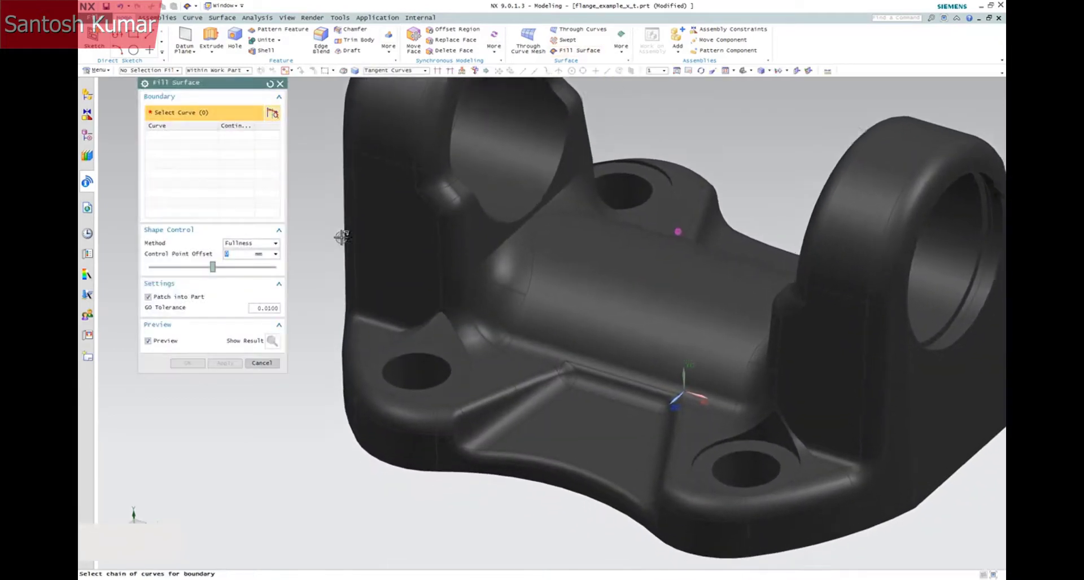
{"action": "scroll", "coordinate": [307, 322], "scroll_direction": "up", "scroll_amount": 5}
{"action": "left_click", "coordinate": [433, 307]}
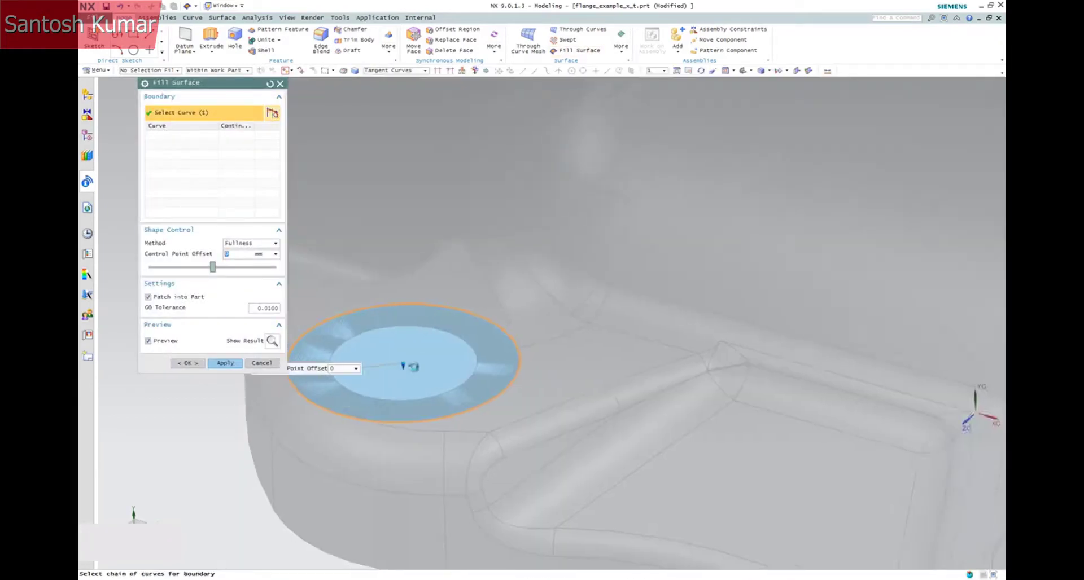
{"action": "middle_click_drag", "start_coordinate": [335, 442], "coordinate": [377, 339]}
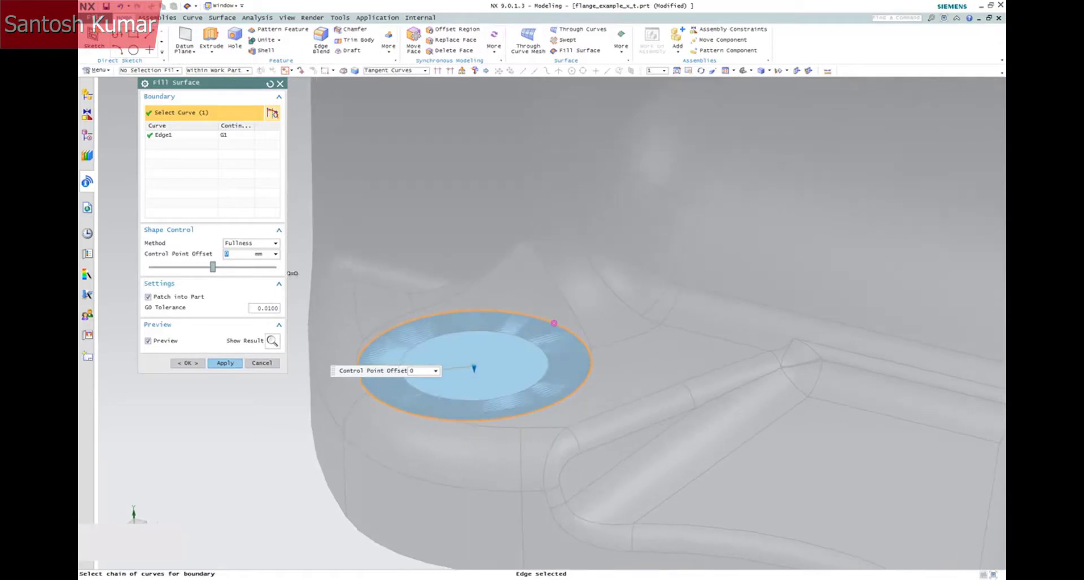
{"action": "left_click", "coordinate": [473, 285]}
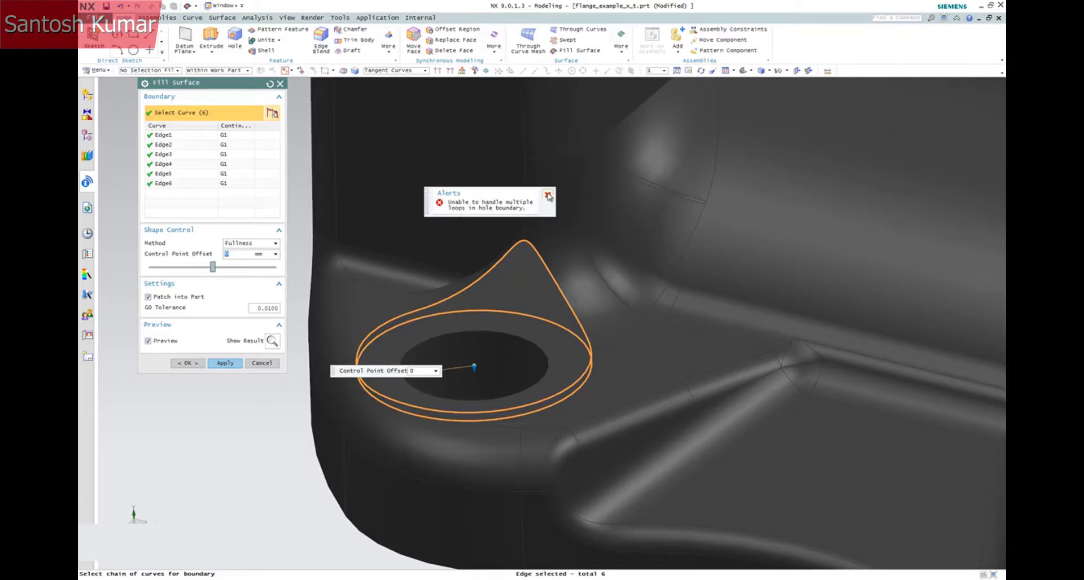
{"action": "left_click", "coordinate": [262, 364]}
Extrude the circular outer edge of the front corner hole's counterbore floor upward by 6.6 mm as a sheet body
{"action": "middle_click_drag", "start_coordinate": [222, 397], "coordinate": [217, 203]}
{"action": "left_click", "coordinate": [213, 39]}
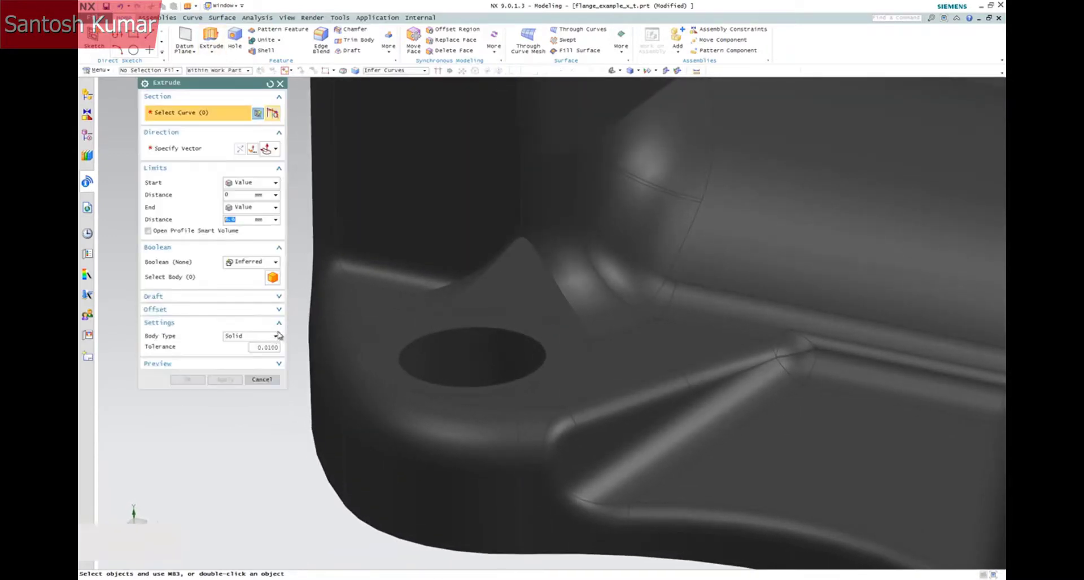
{"action": "middle_click_drag", "start_coordinate": [554, 324], "coordinate": [501, 310]}
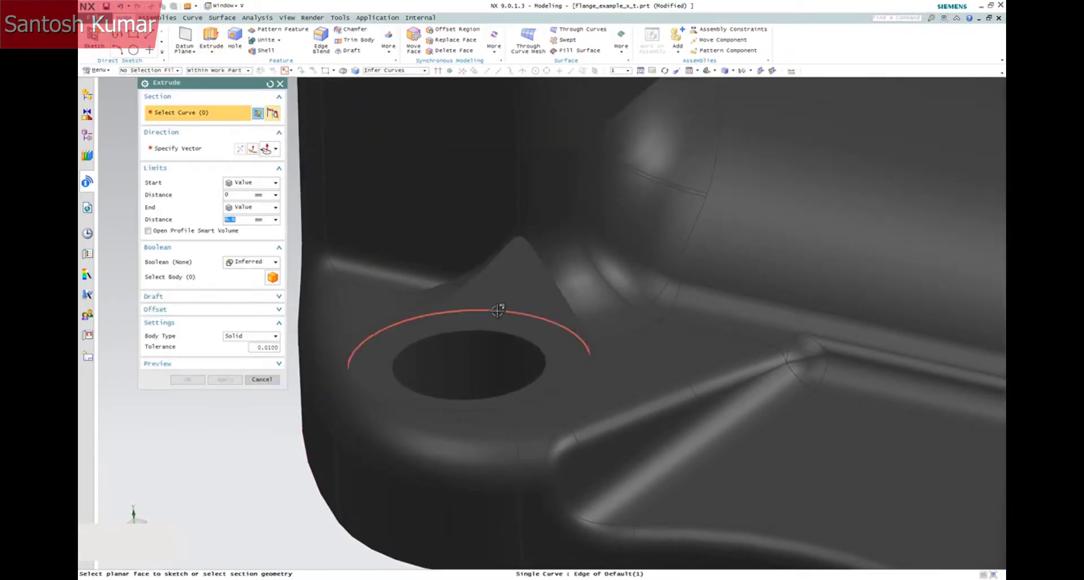
{"action": "left_click", "coordinate": [497, 311]}
{"action": "left_click", "coordinate": [240, 336]}
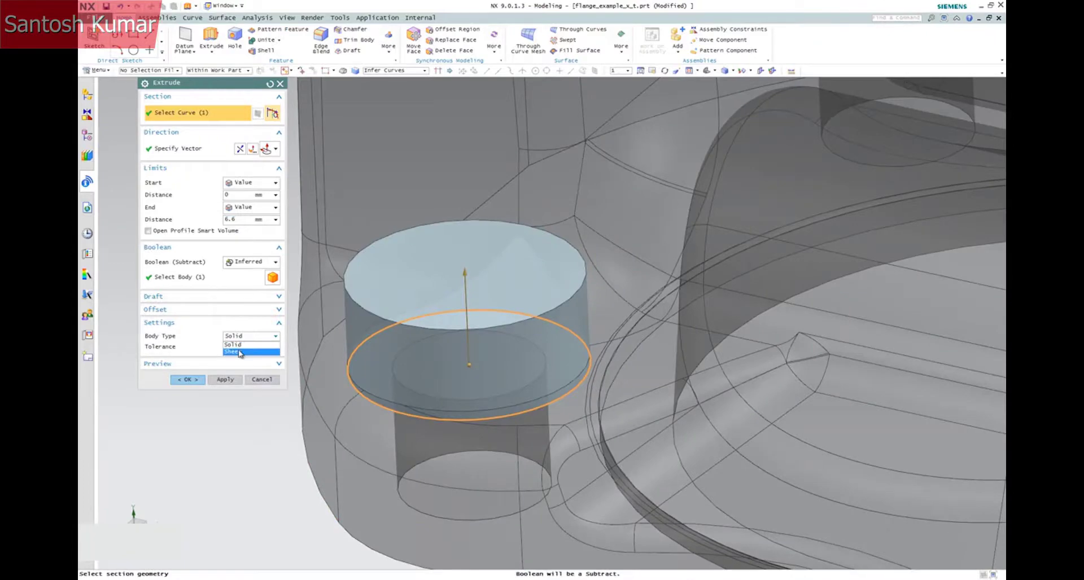
{"action": "left_click", "coordinate": [240, 351]}
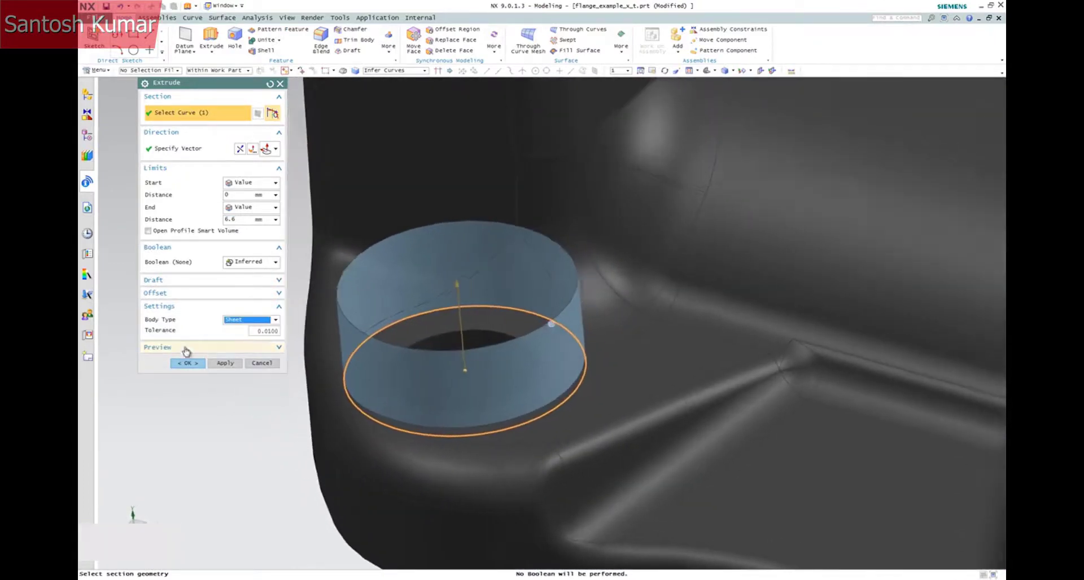
{"action": "left_click", "coordinate": [187, 363]}
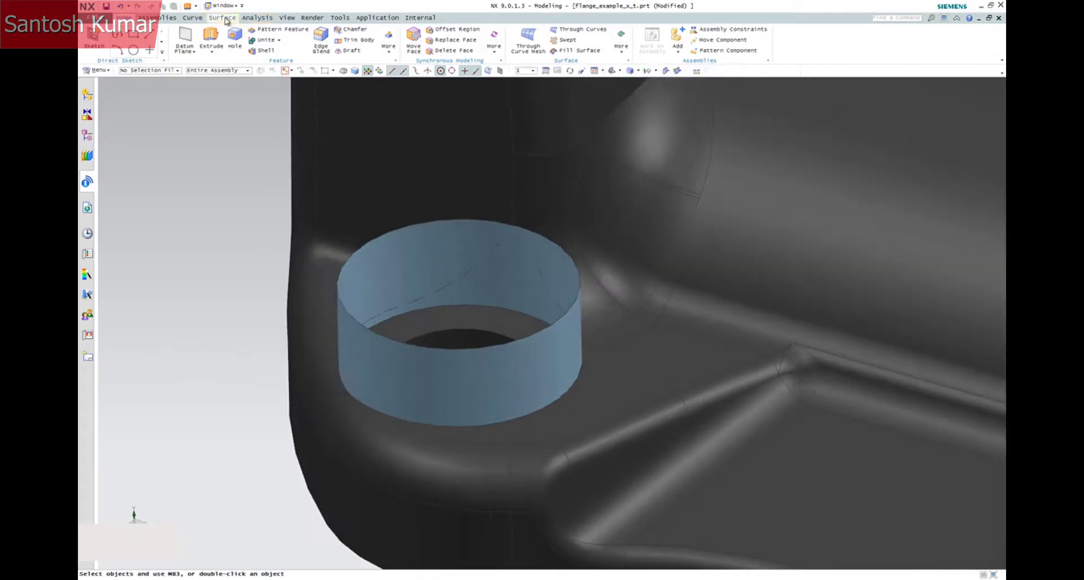
Trim the extruded cylindrical sheet with Trimmed Sheet, using the gap's boundary edges and keeping the region below them
{"action": "left_click", "coordinate": [226, 21]}
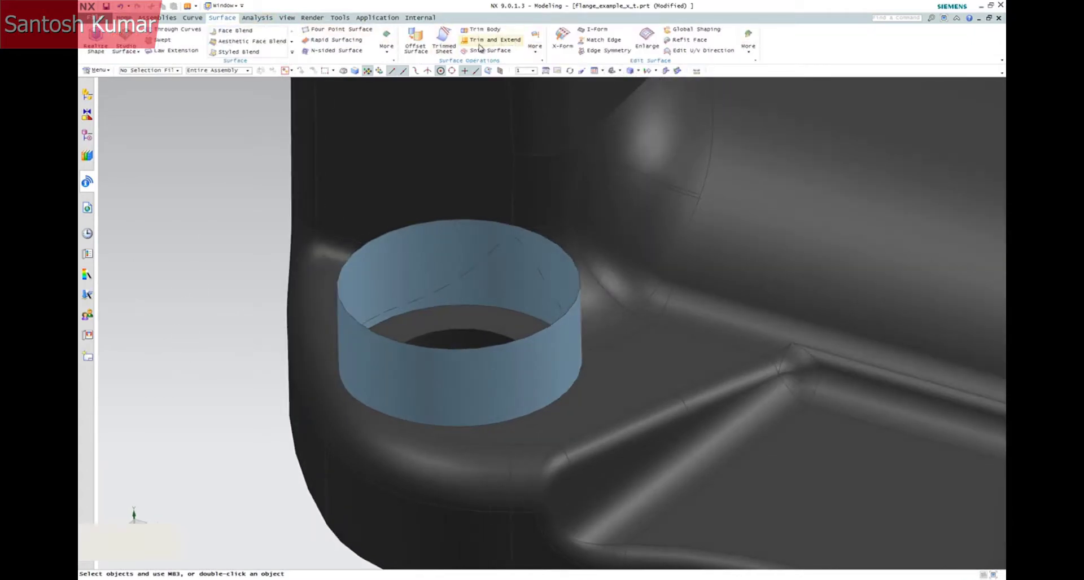
{"action": "left_click", "coordinate": [445, 45]}
{"action": "left_click", "coordinate": [499, 287]}
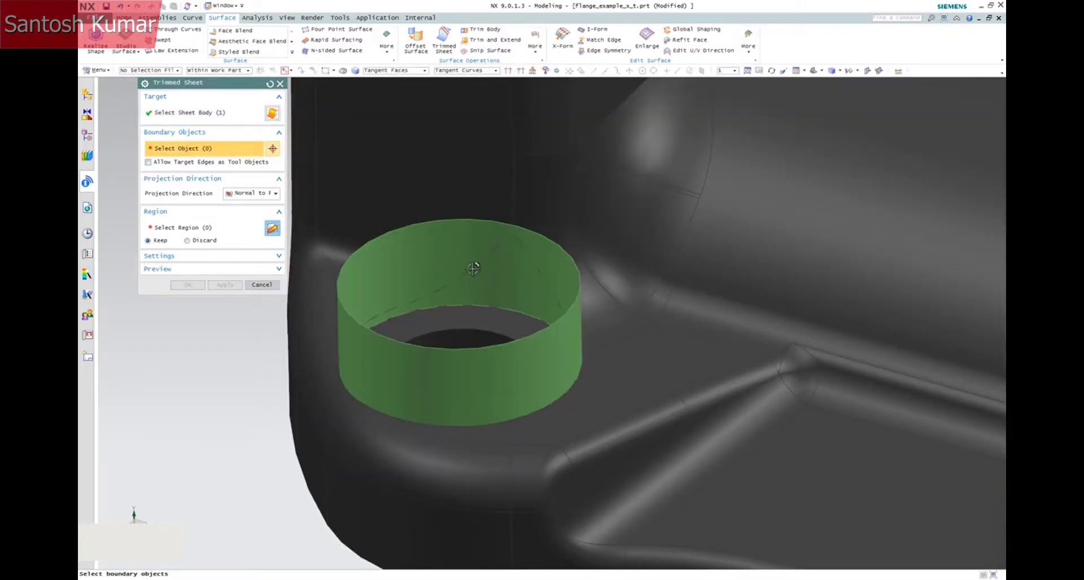
{"action": "left_click", "coordinate": [472, 269]}
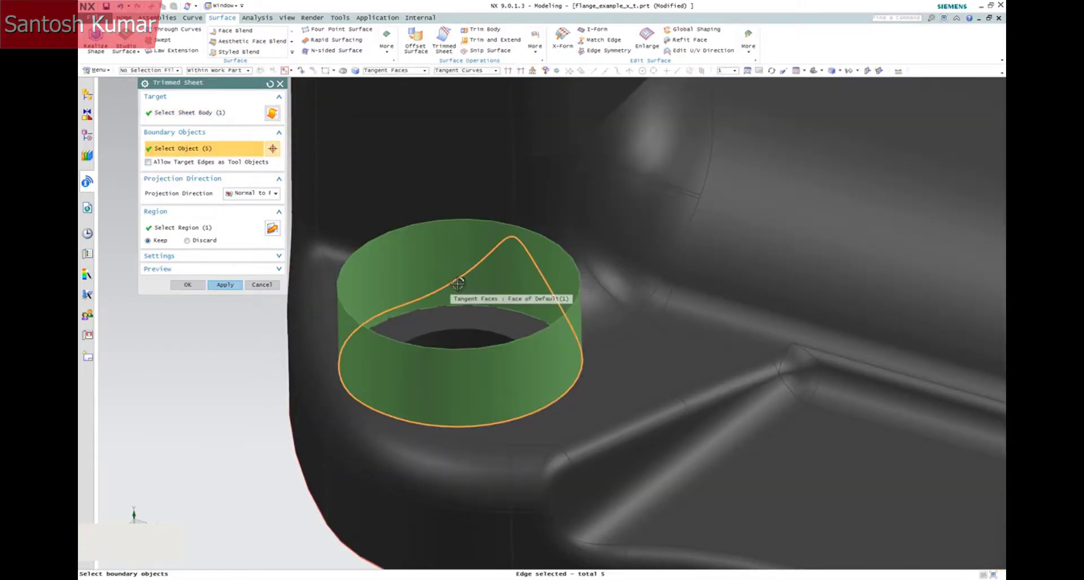
{"action": "left_click", "coordinate": [225, 284]}
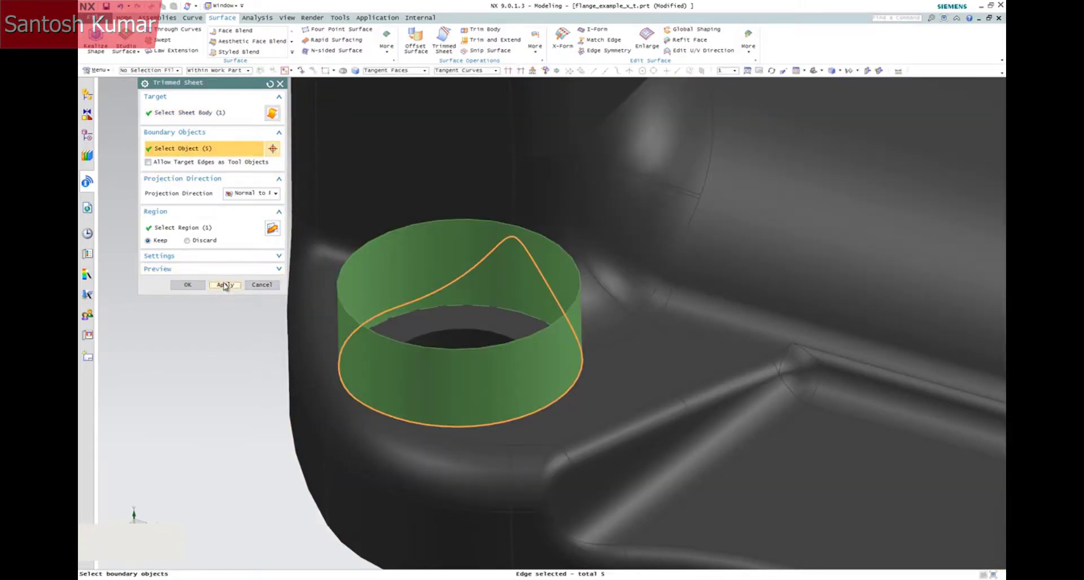
{"action": "left_click", "coordinate": [261, 286]}
Sew the trimmed wall sheet to the yoke body, with the yoke as target and the wall sheet as tool
{"action": "left_click", "coordinate": [124, 18]}
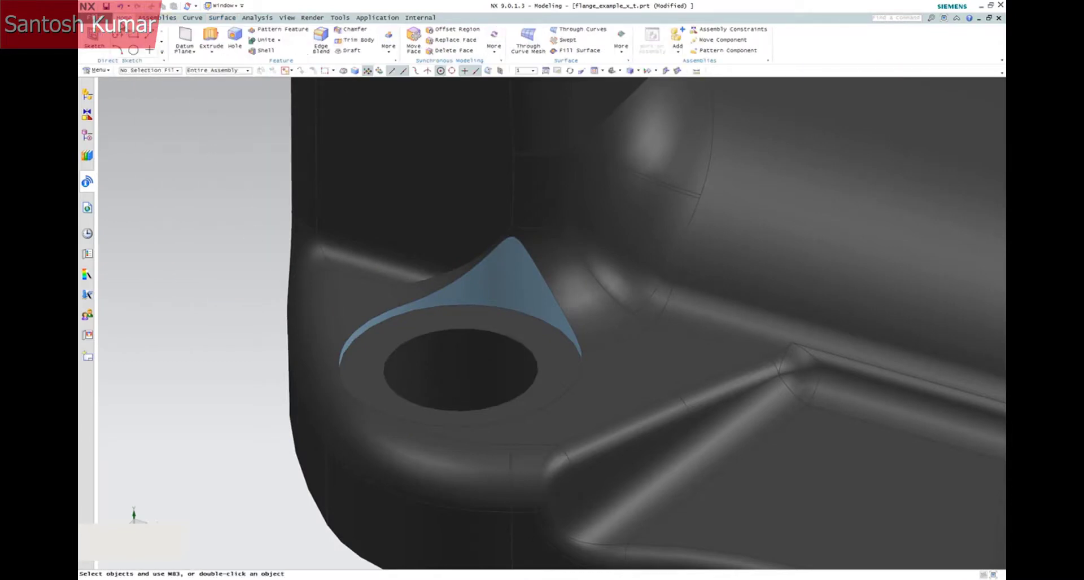
{"action": "left_click", "coordinate": [391, 50]}
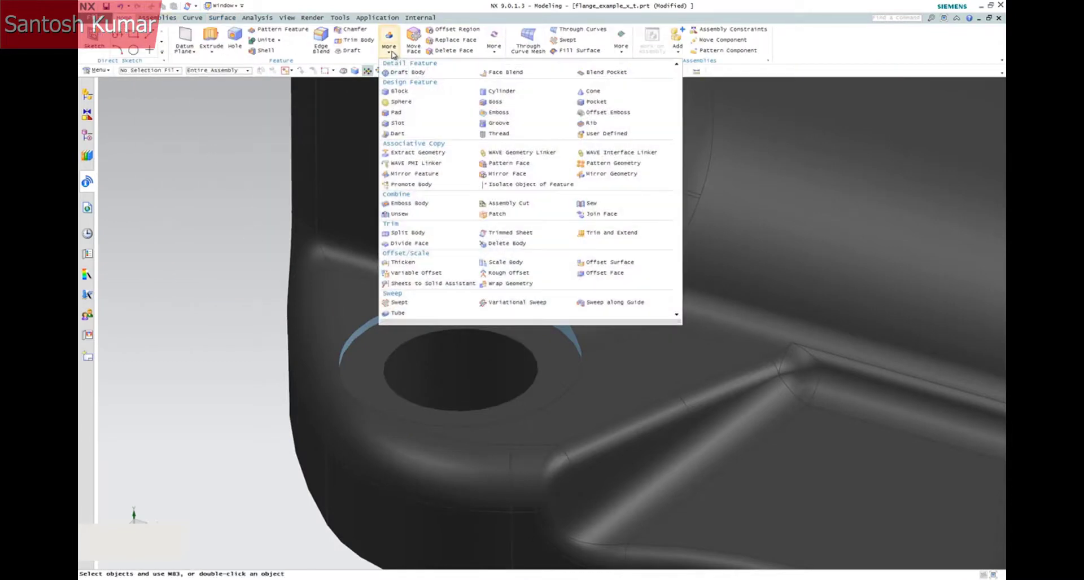
{"action": "left_click", "coordinate": [593, 203]}
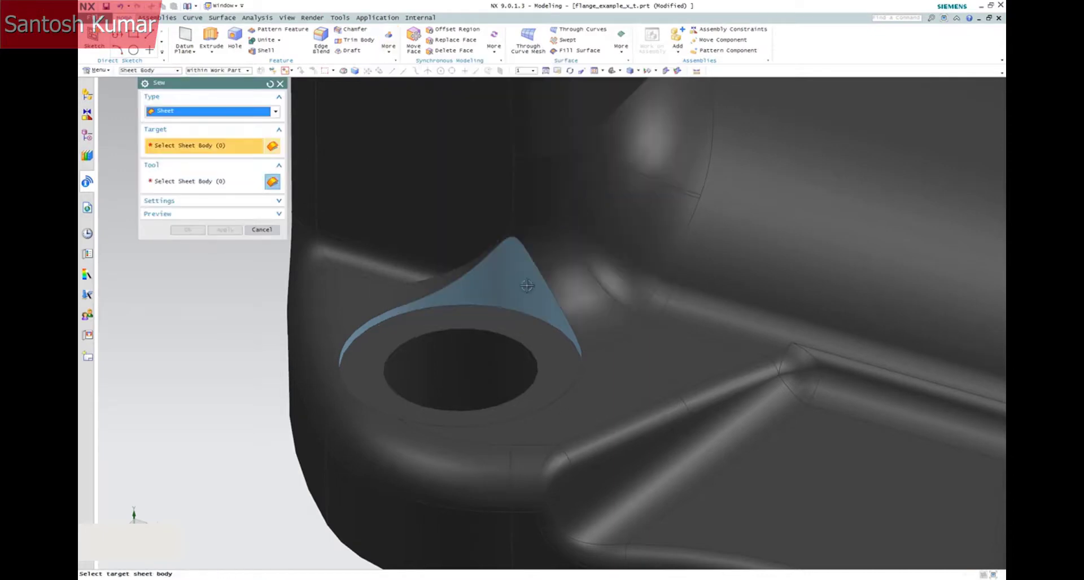
{"action": "left_click", "coordinate": [477, 317]}
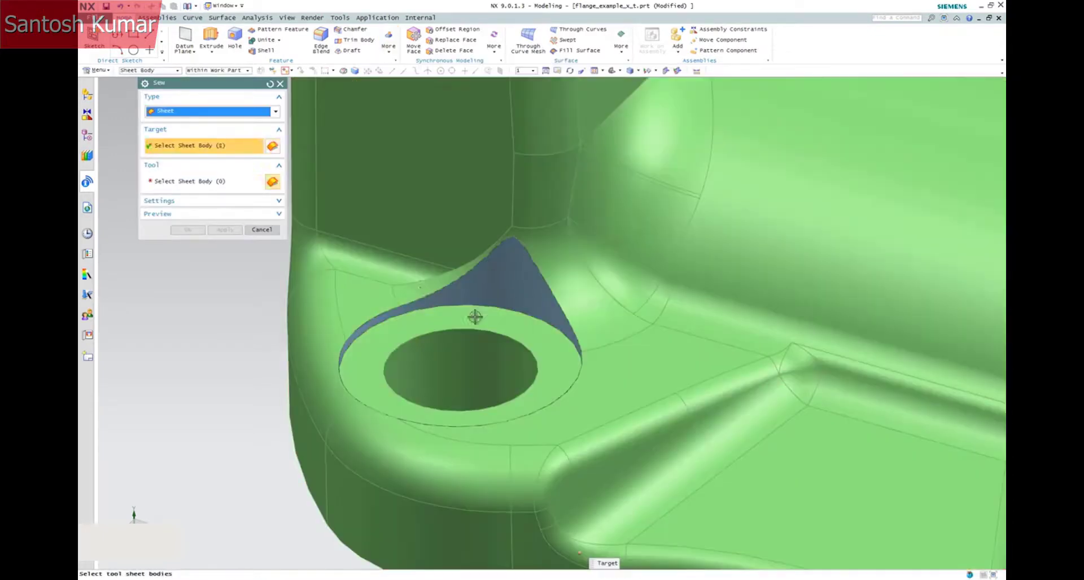
{"action": "left_click", "coordinate": [503, 277]}
{"action": "left_click", "coordinate": [188, 230]}
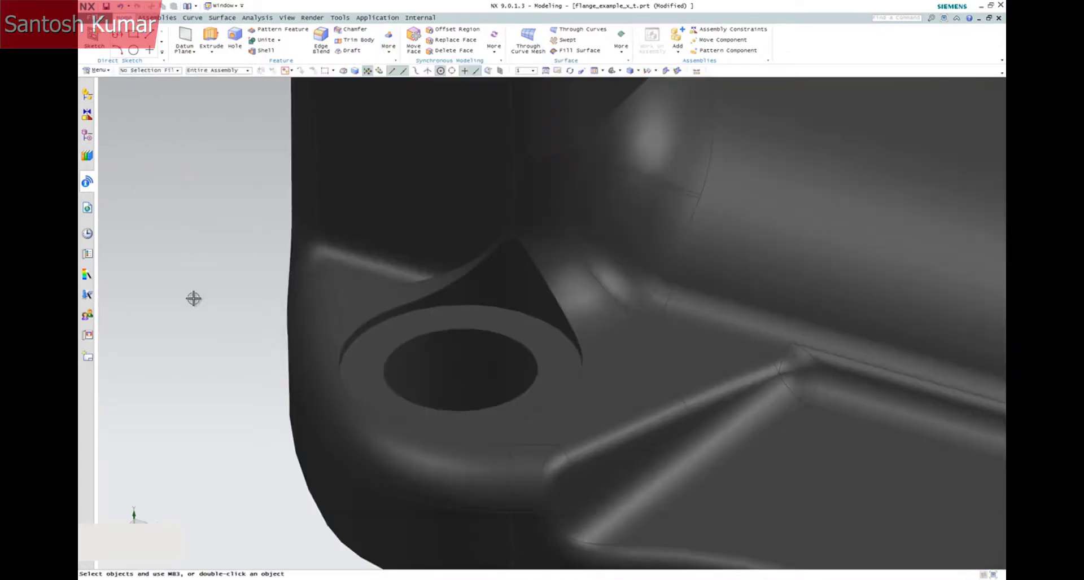
Run Examine Geometry on the whole yoke body for data structures, consistency, face intersections and sheet boundaries
{"action": "scroll", "coordinate": [177, 307], "scroll_direction": "down", "scroll_amount": 4}
{"action": "scroll", "coordinate": [177, 307], "scroll_direction": "down", "scroll_amount": 3}
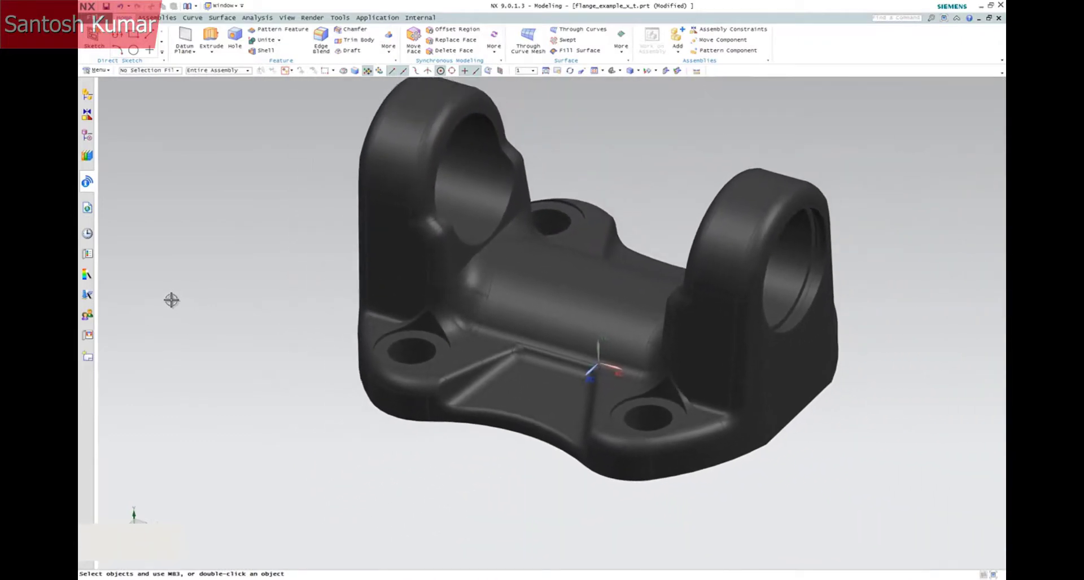
{"action": "left_click", "coordinate": [256, 18]}
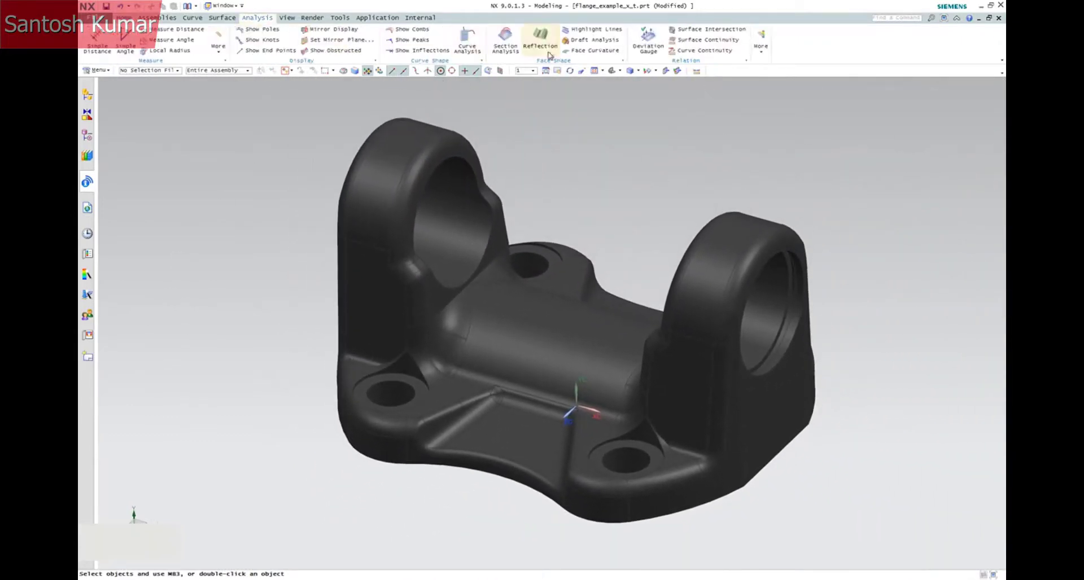
{"action": "left_click", "coordinate": [761, 43]}
{"action": "left_click", "coordinate": [784, 82]}
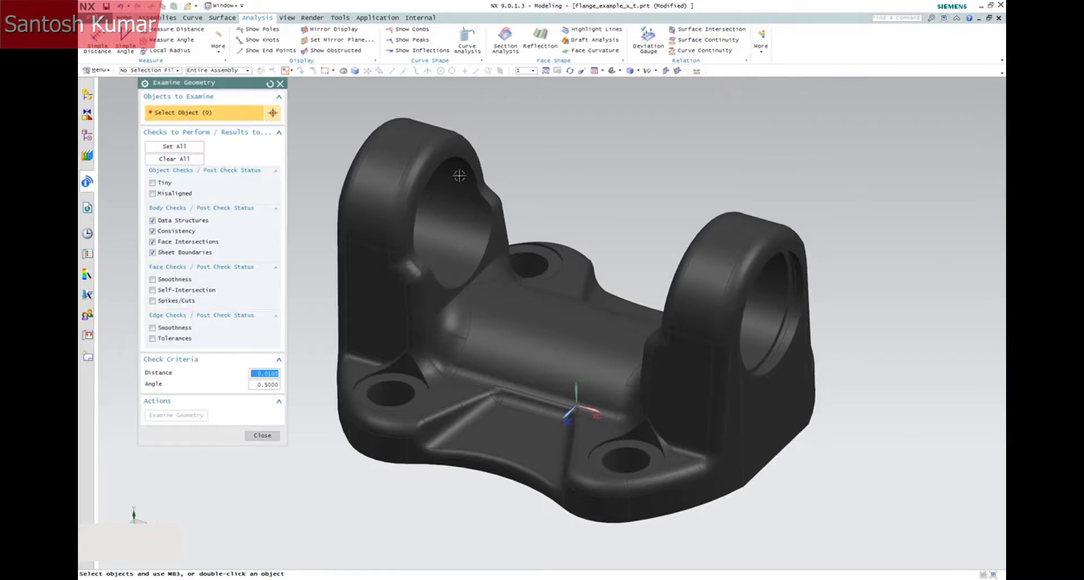
{"action": "left_click", "coordinate": [360, 218]}
{"action": "left_click", "coordinate": [388, 241]}
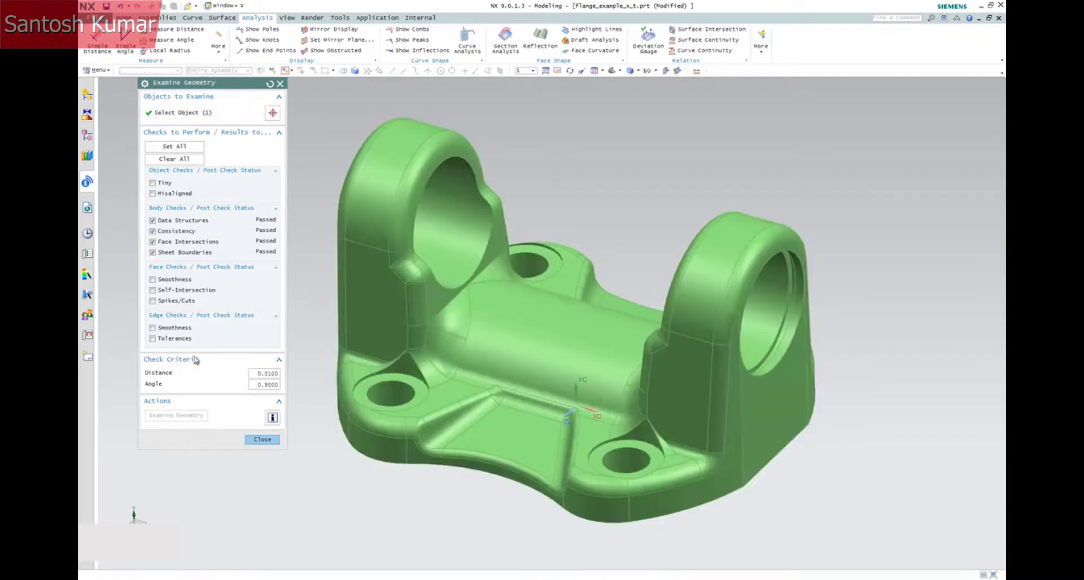
{"action": "left_click", "coordinate": [267, 439]}
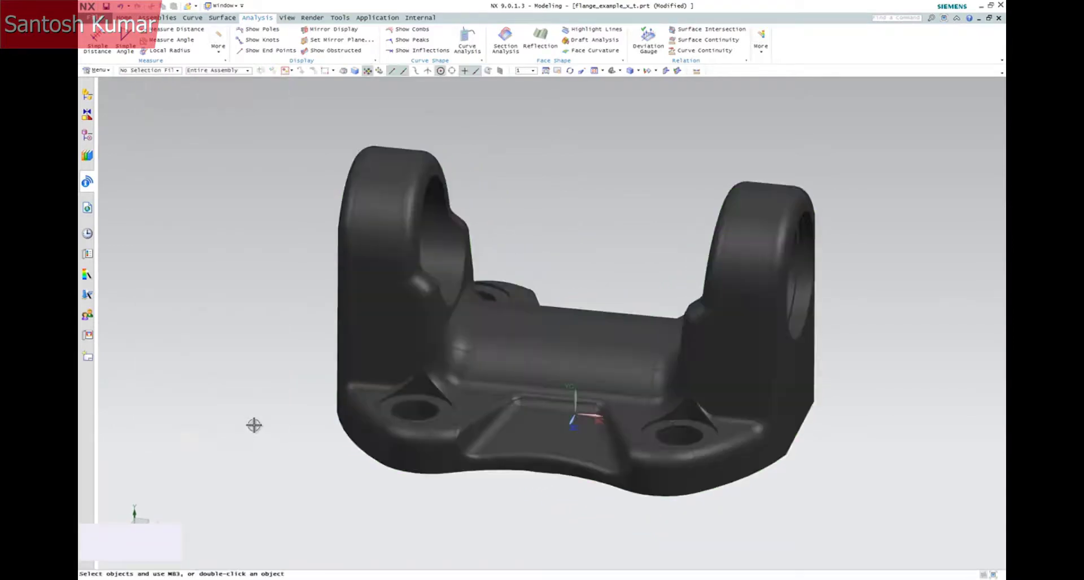